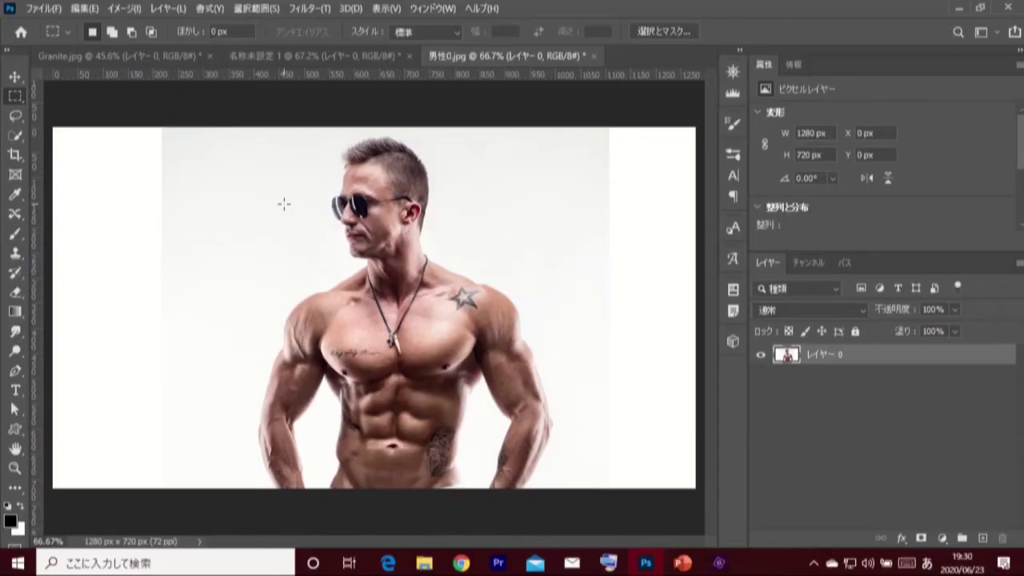
# Step: Auto-select the muscular man's figure using Select > Subject (被写体を選択)
pyautogui.click(251, 10)
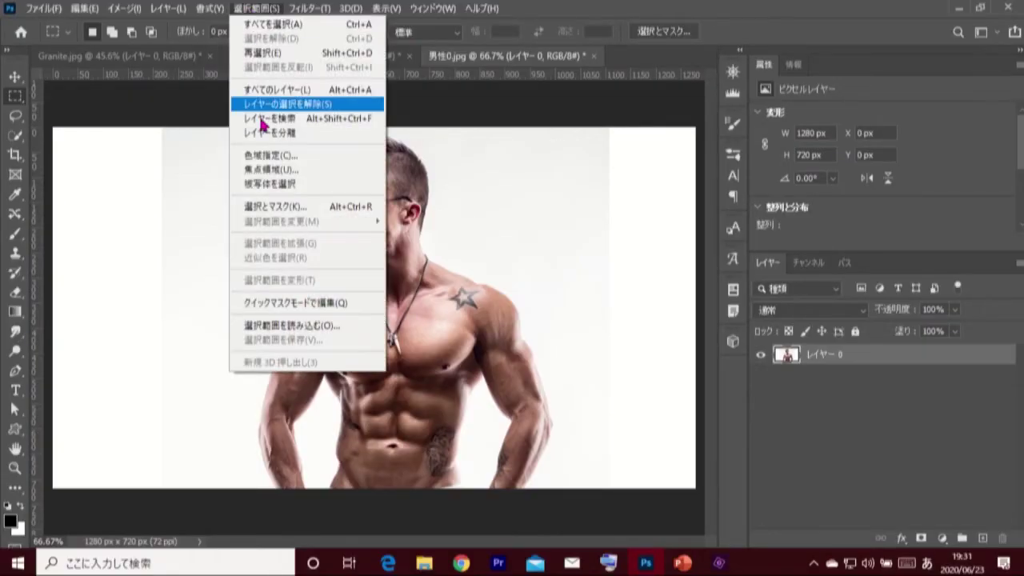
pyautogui.click(337, 189)
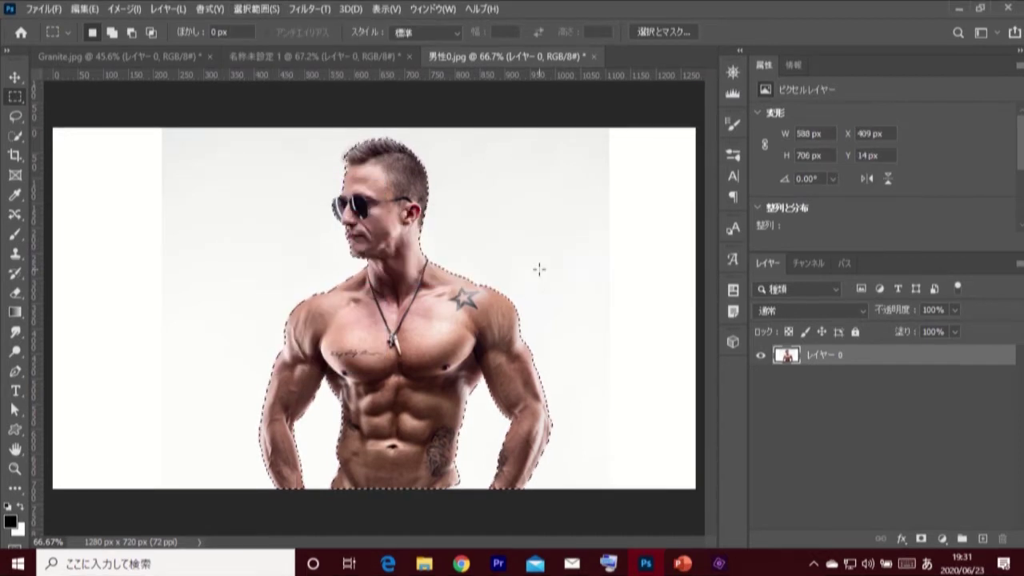
pyautogui.click(255, 9)
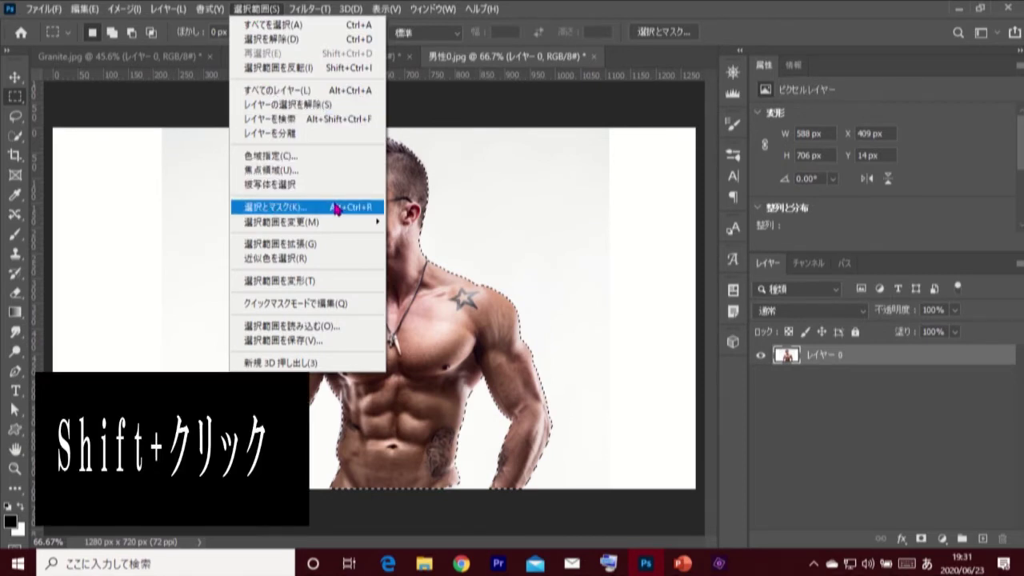
# Step: Refine the selection with Smart Radius 3 px and Decontaminate Colors 70%, output to New Layer
pyautogui.keyDown('shift'); pyautogui.click(335, 208); pyautogui.keyUp('shift')
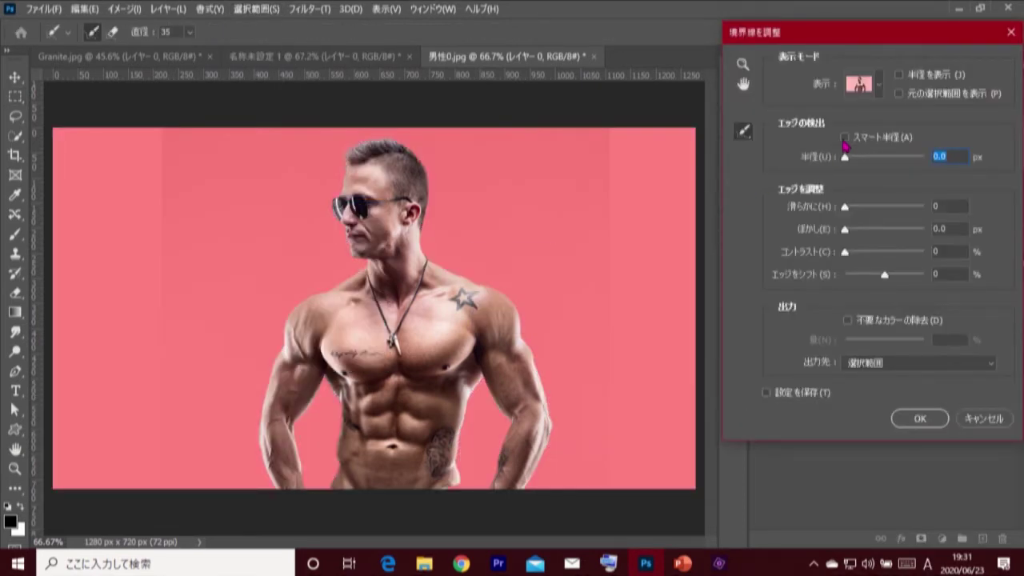
pyautogui.click(845, 138)
pyautogui.moveTo(846, 158); pyautogui.dragTo(859, 162)
pyautogui.click(848, 321)
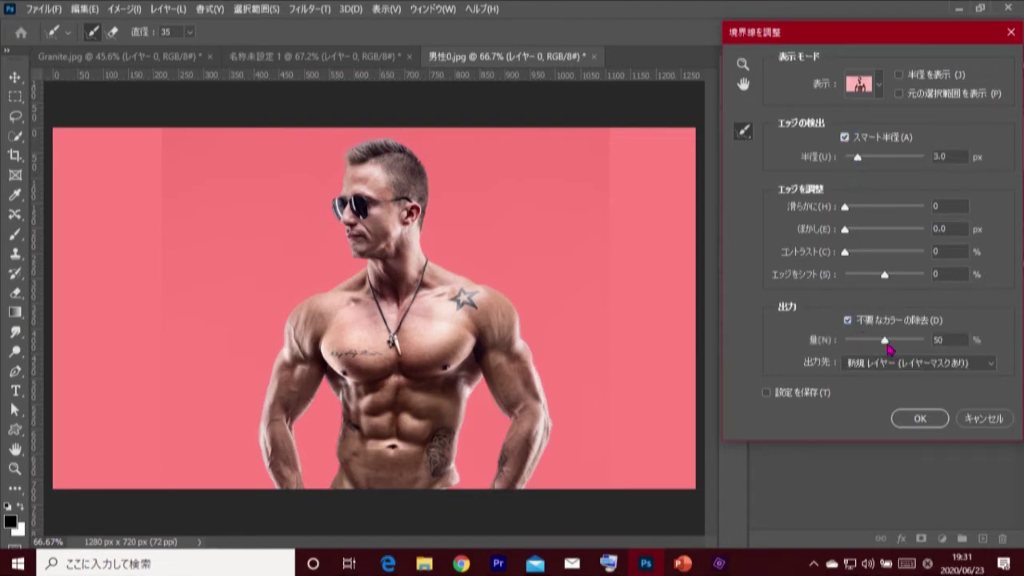
pyautogui.moveTo(886, 342); pyautogui.dragTo(901, 343)
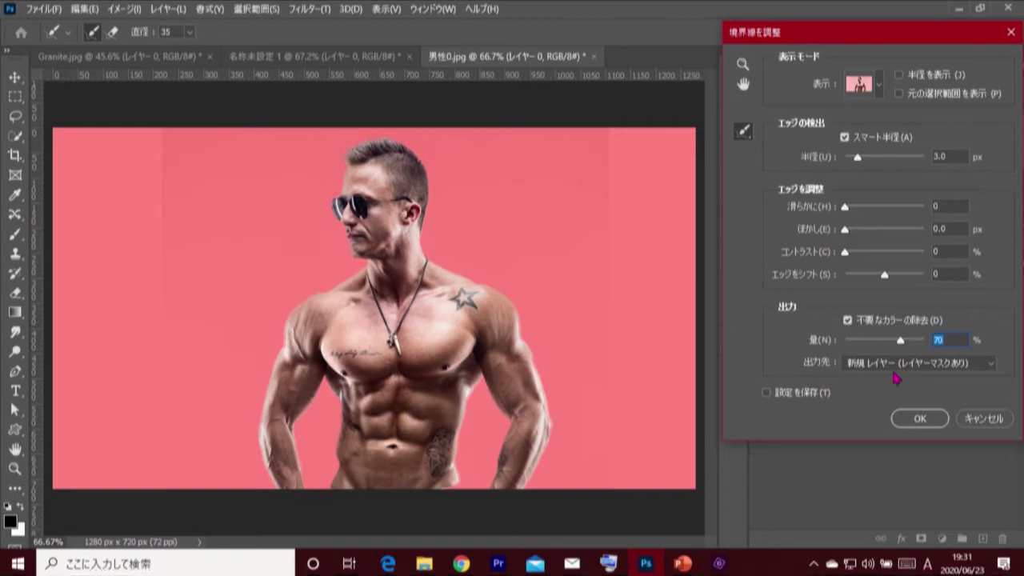
pyautogui.click(887, 368)
pyautogui.press('Zenkaku_Hankaku')
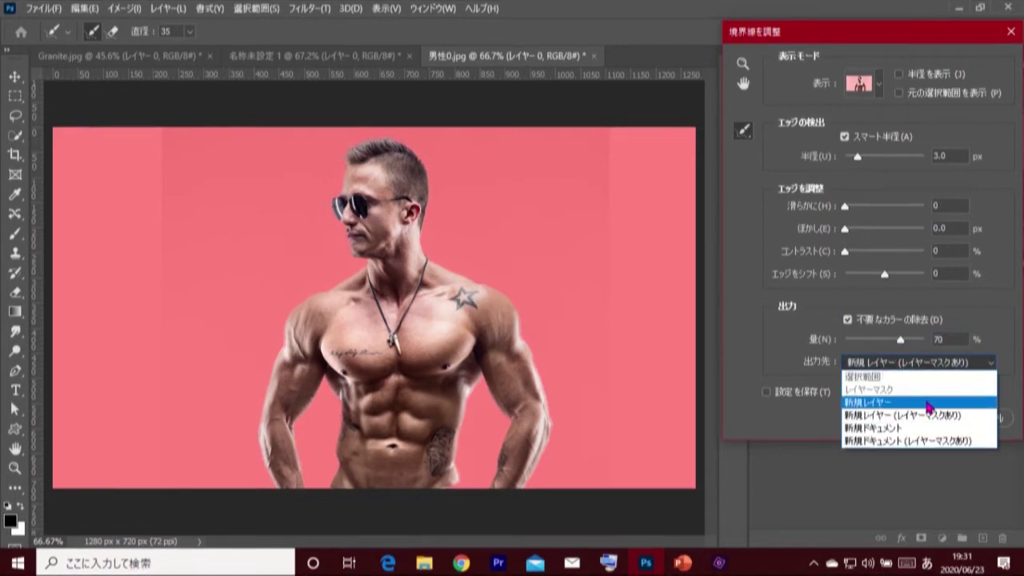
pyautogui.click(928, 403)
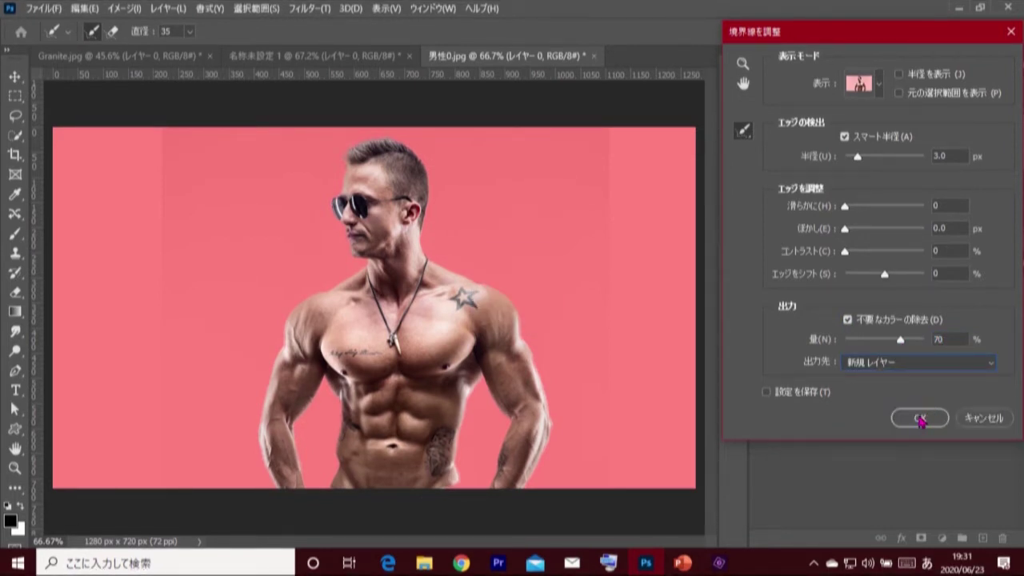
pyautogui.click(921, 419)
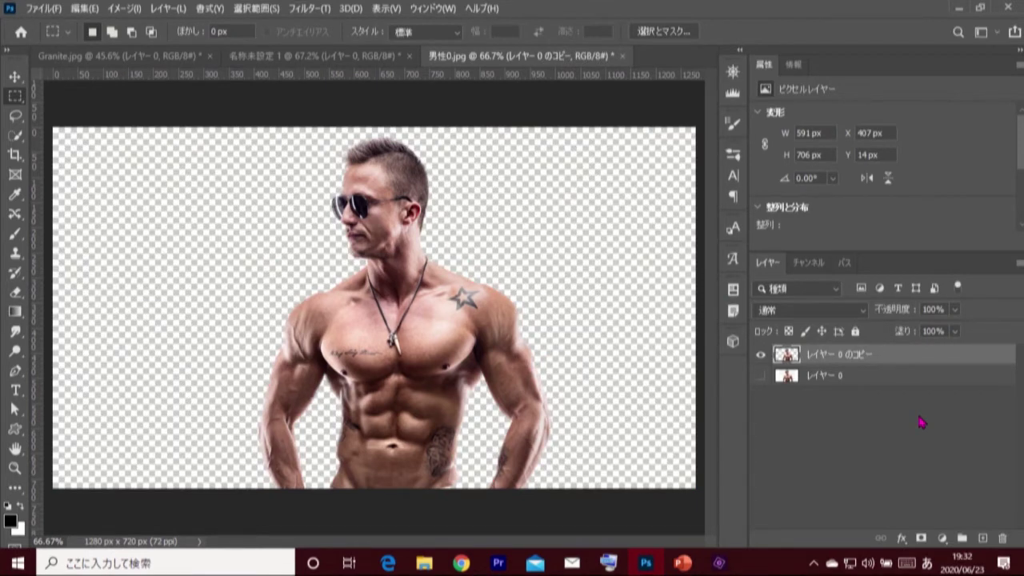
# Step: Desaturate the cut-out man layer レイヤー 0 のコピー with Ctrl+Shift+U
pyautogui.hotkey('ctrl', 'shift', 'u')
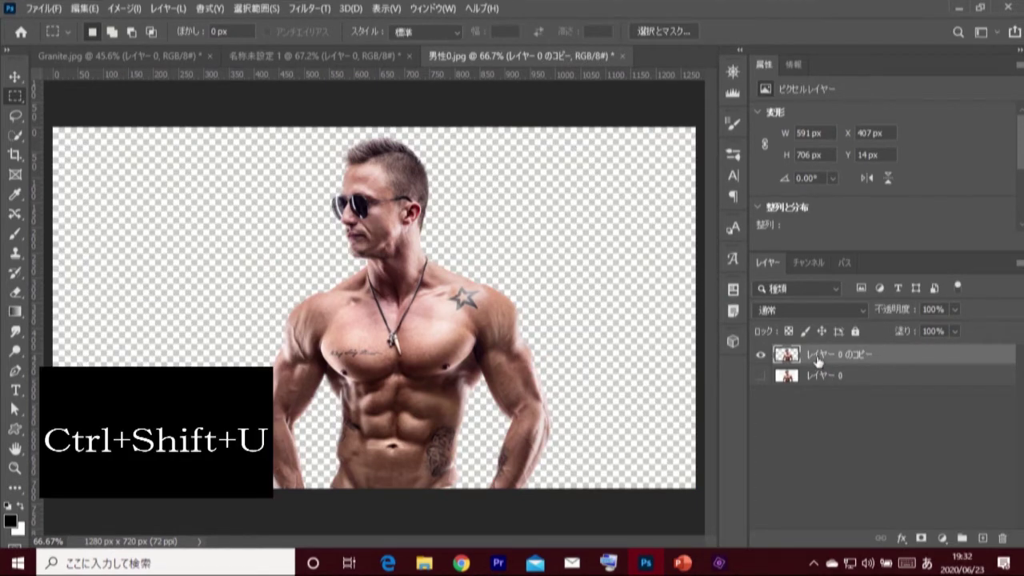
pyautogui.hotkey('ctrl', 'shift', 'u')
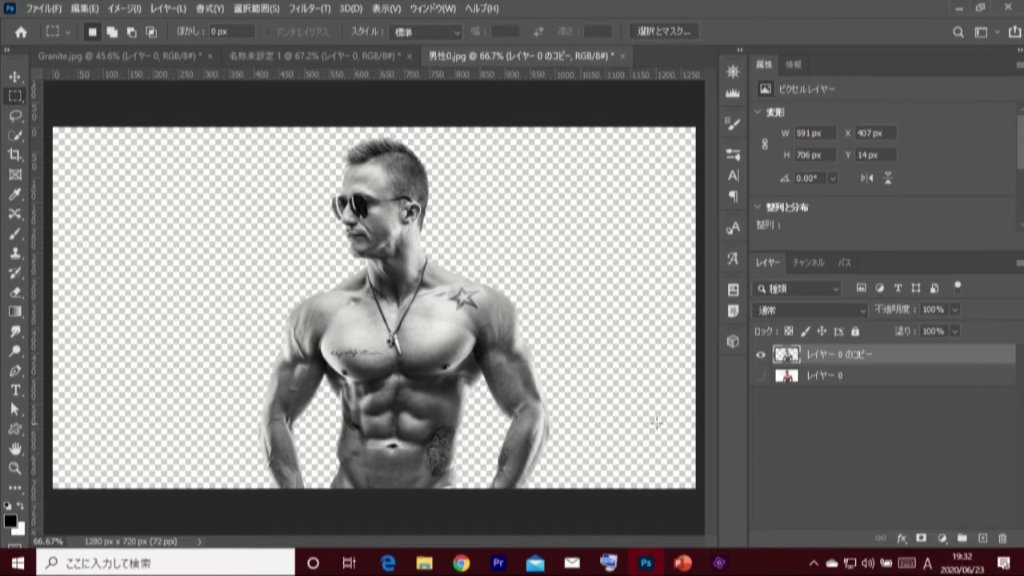
pyautogui.press('v')
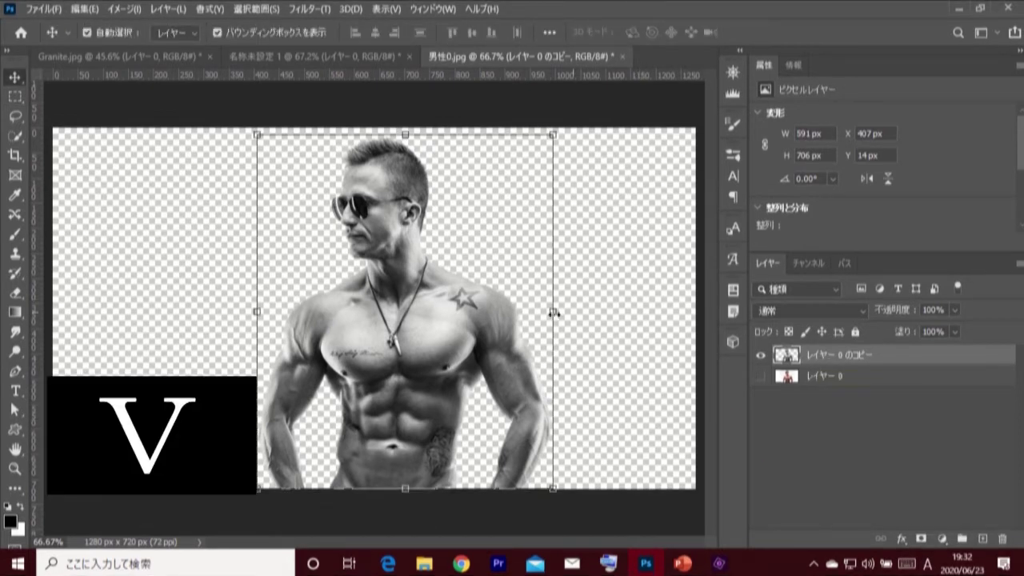
# Step: Place the man in 名称未設定 1, scale him to 106.26%, and hide レイヤー 0
pyautogui.moveTo(435, 331)
pyautogui.mouseDown()
pyautogui.moveTo(336, 62)
pyautogui.moveTo(413, 268)
pyautogui.mouseUp()
pyautogui.moveTo(373, 343); pyautogui.dragTo(372, 343)
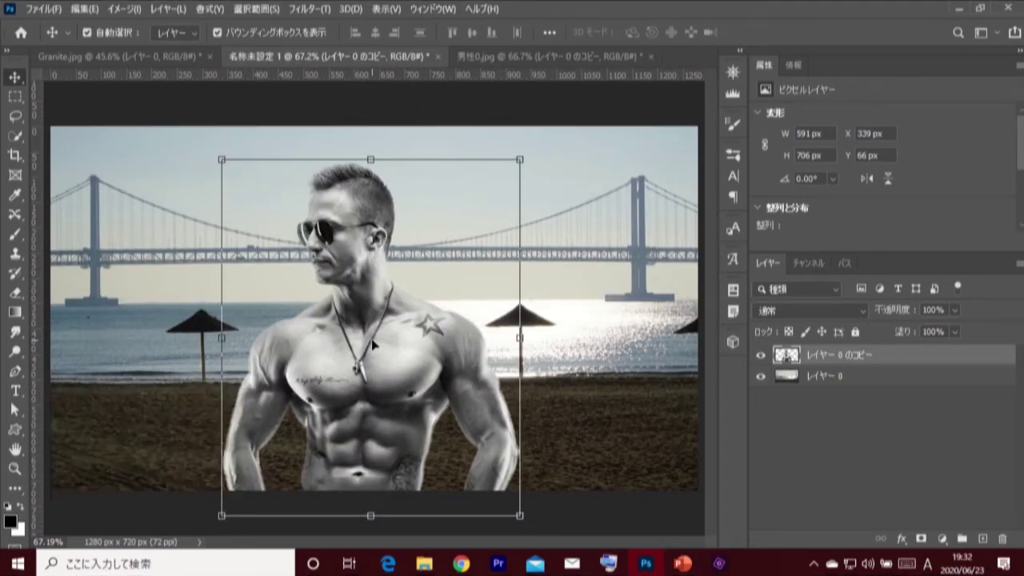
pyautogui.moveTo(372, 357); pyautogui.dragTo(396, 345)
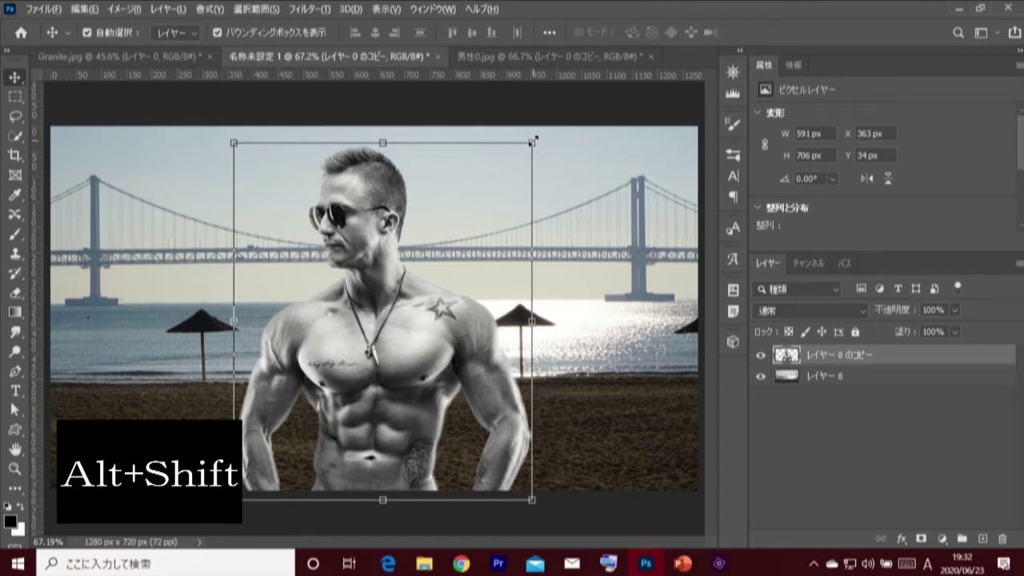
pyautogui.moveTo(535, 141); pyautogui.dragTo(541, 133)
pyautogui.moveTo(448, 317); pyautogui.dragTo(457, 305)
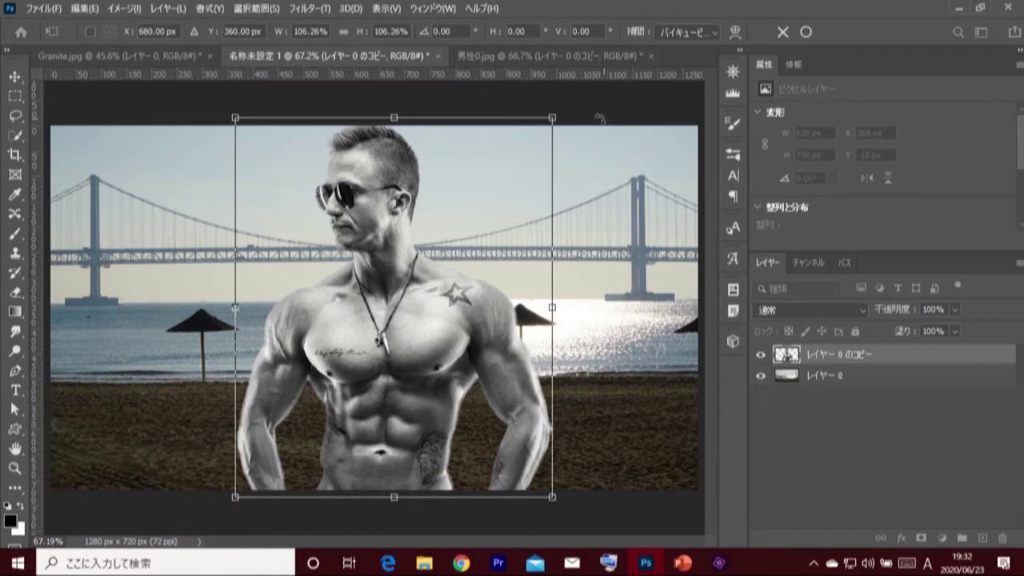
pyautogui.click(15, 96)
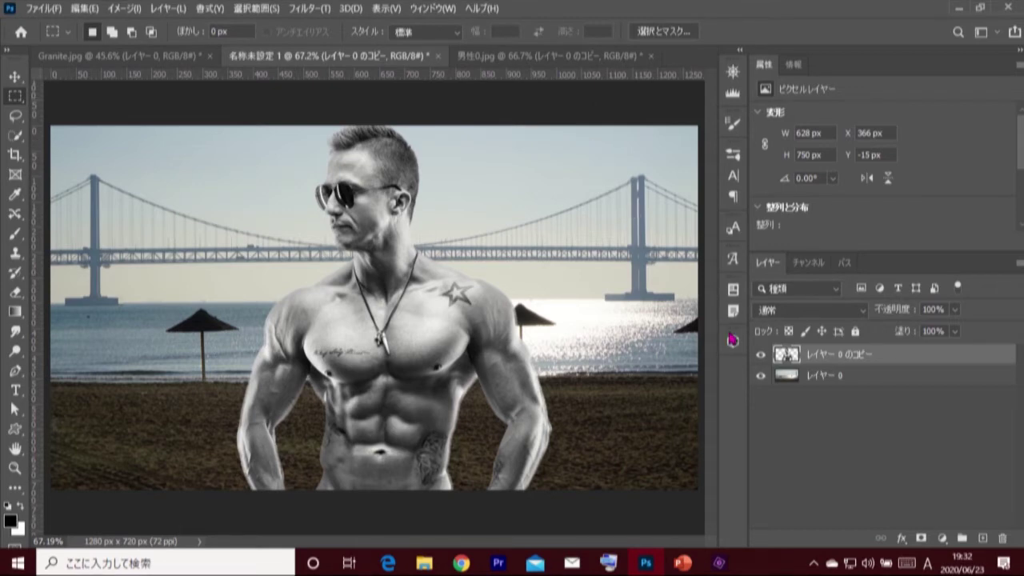
pyautogui.click(761, 375)
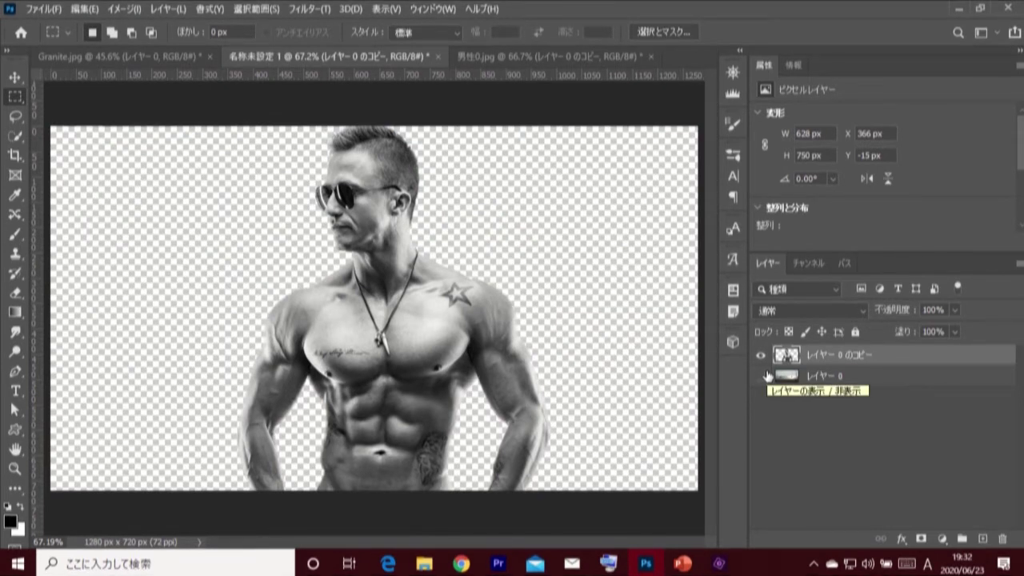
# Step: Duplicate the greyscale man layer into a New document named 男性
pyautogui.click(167, 10)
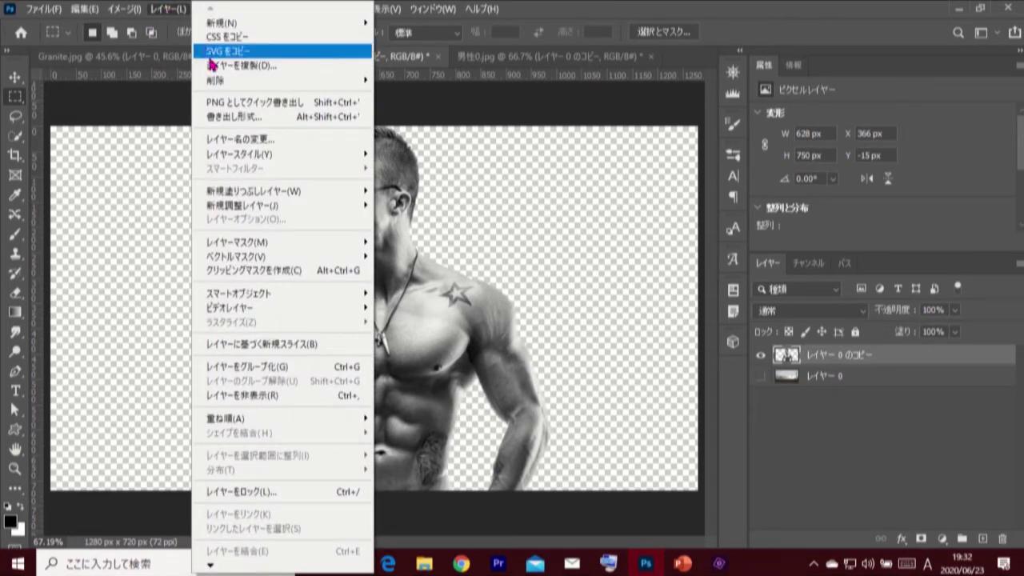
pyautogui.click(318, 71)
pyautogui.click(487, 201)
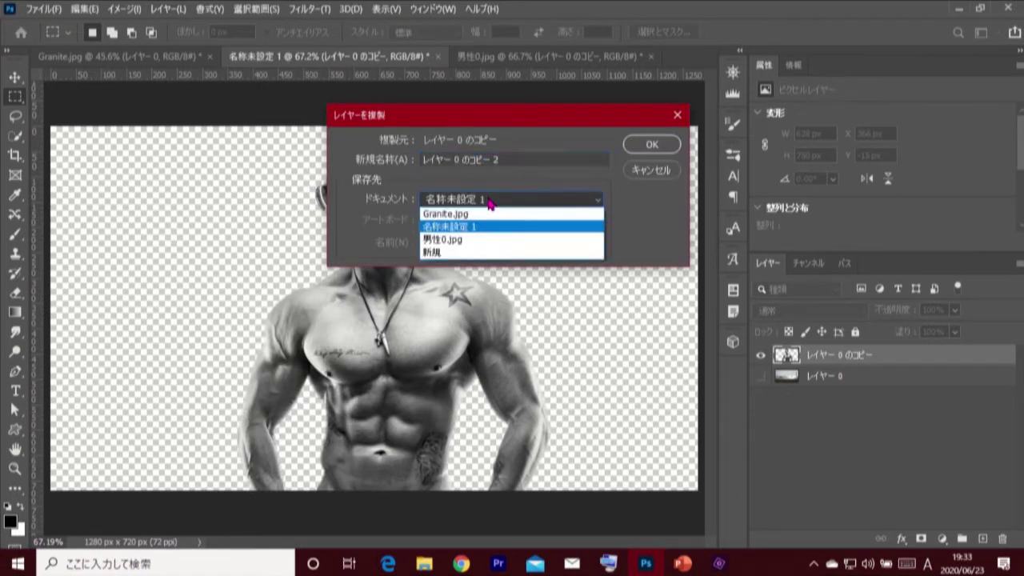
pyautogui.click(479, 252)
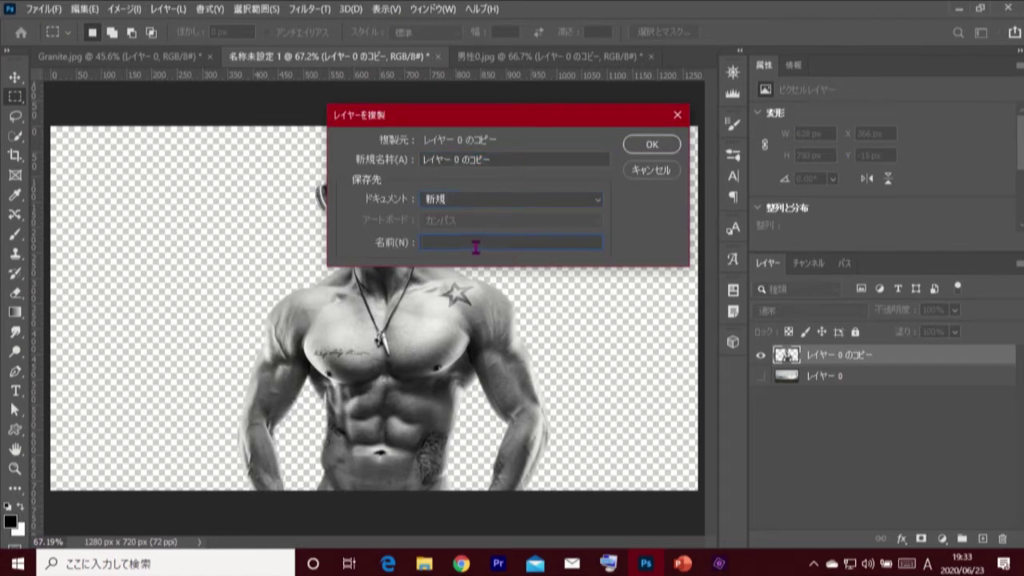
pyautogui.write('d')
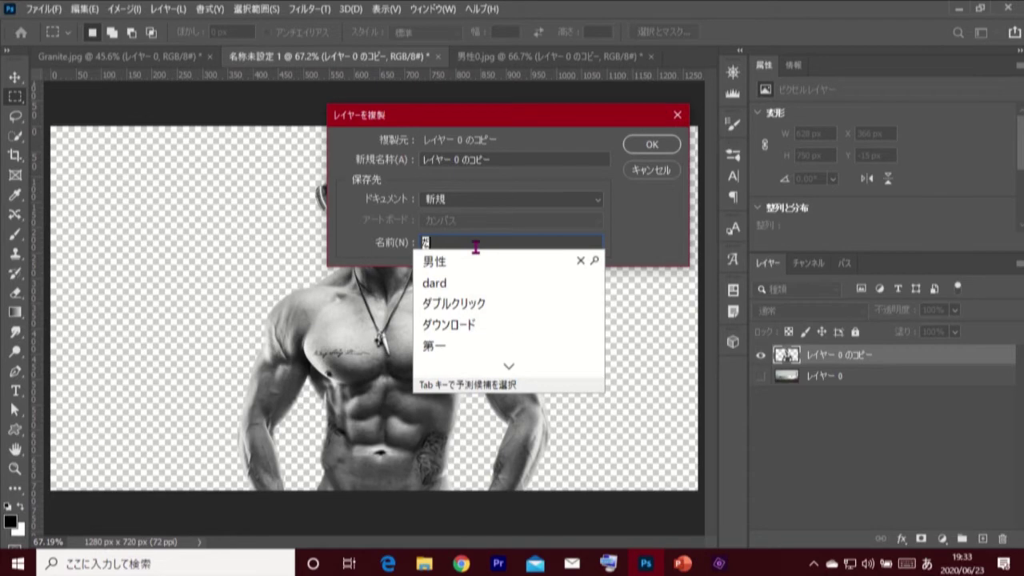
pyautogui.click(469, 263)
pyautogui.press('Return')
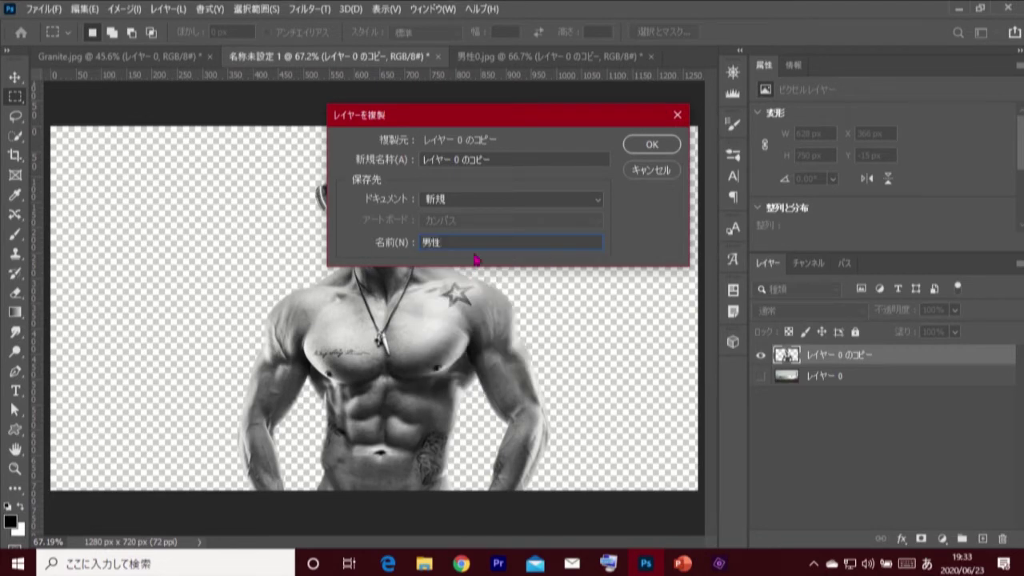
pyautogui.click(651, 145)
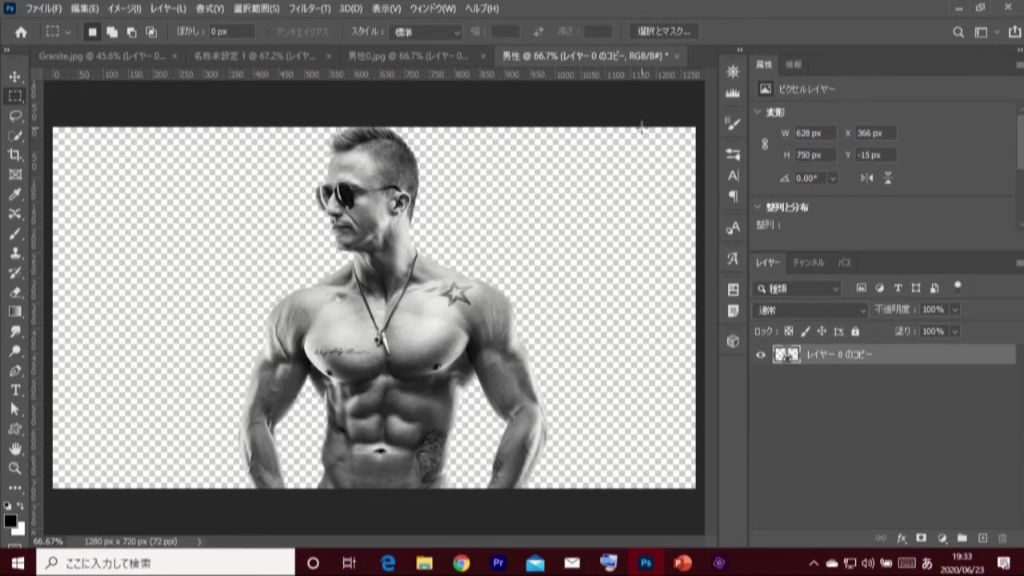
# Step: Close the 男性 document after saving it as 男性.psd, then show the beach layer again
pyautogui.click(676, 57)
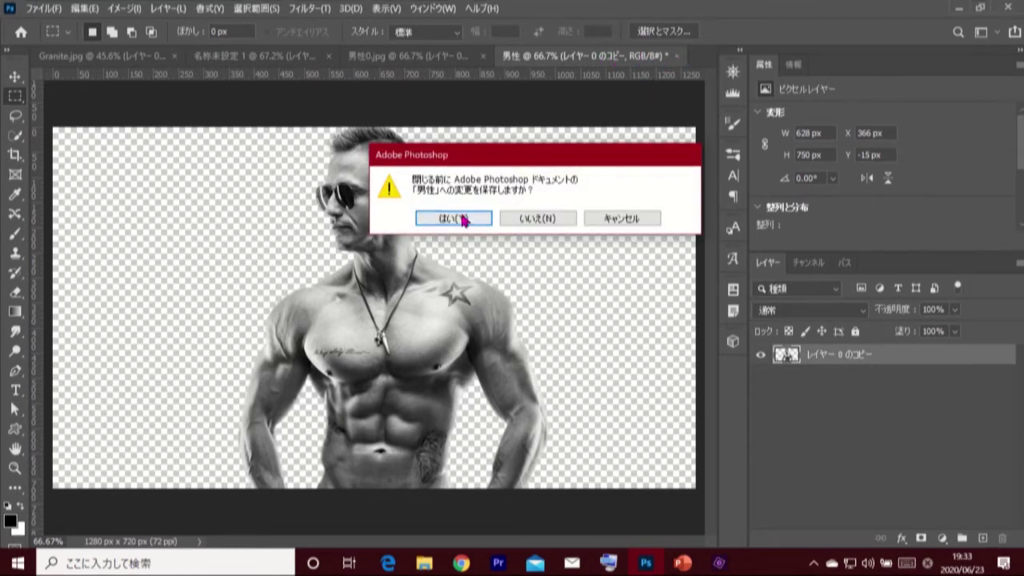
pyautogui.click(452, 219)
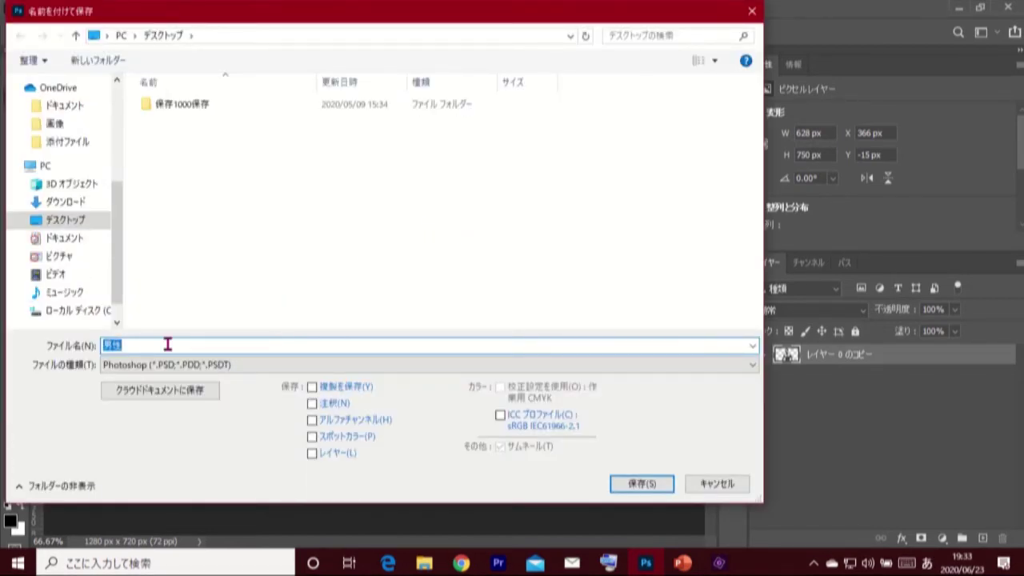
pyautogui.click(168, 344)
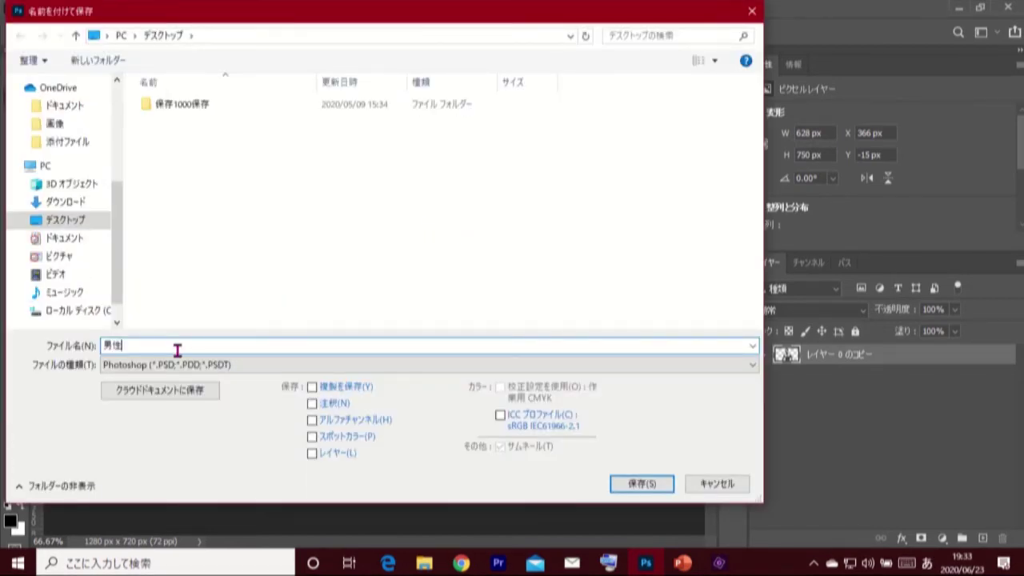
pyautogui.click(639, 485)
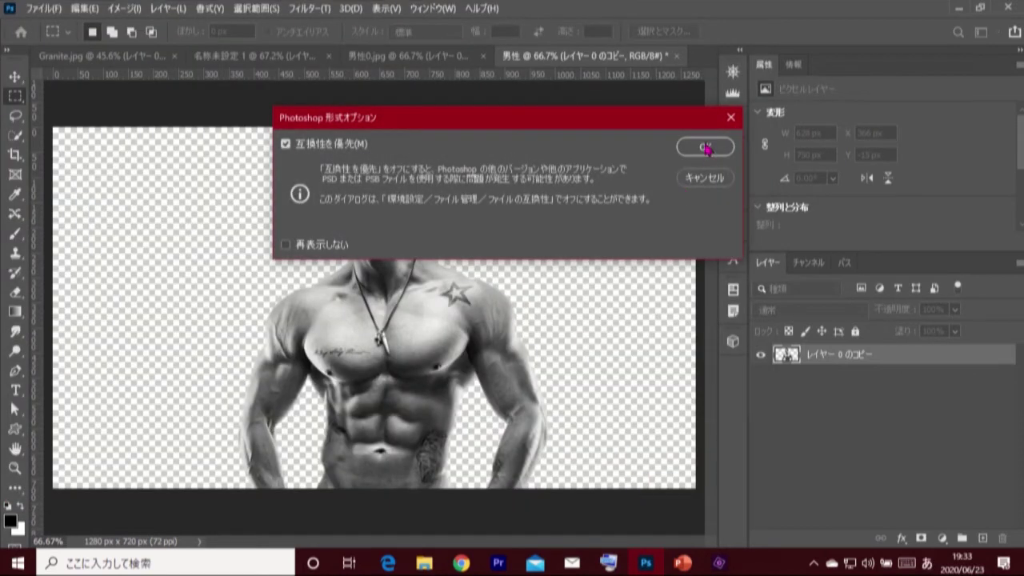
pyautogui.click(704, 152)
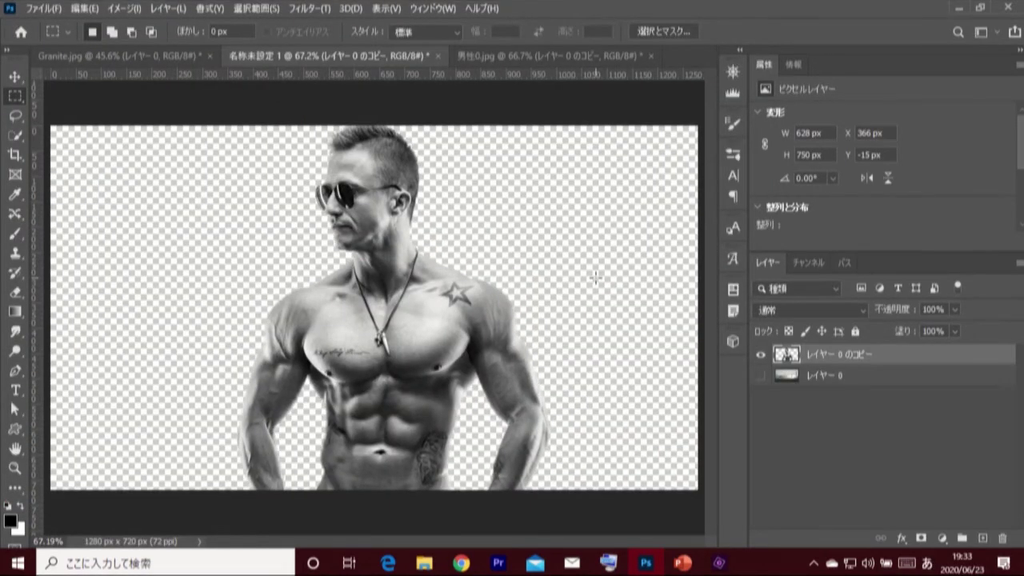
pyautogui.click(761, 377)
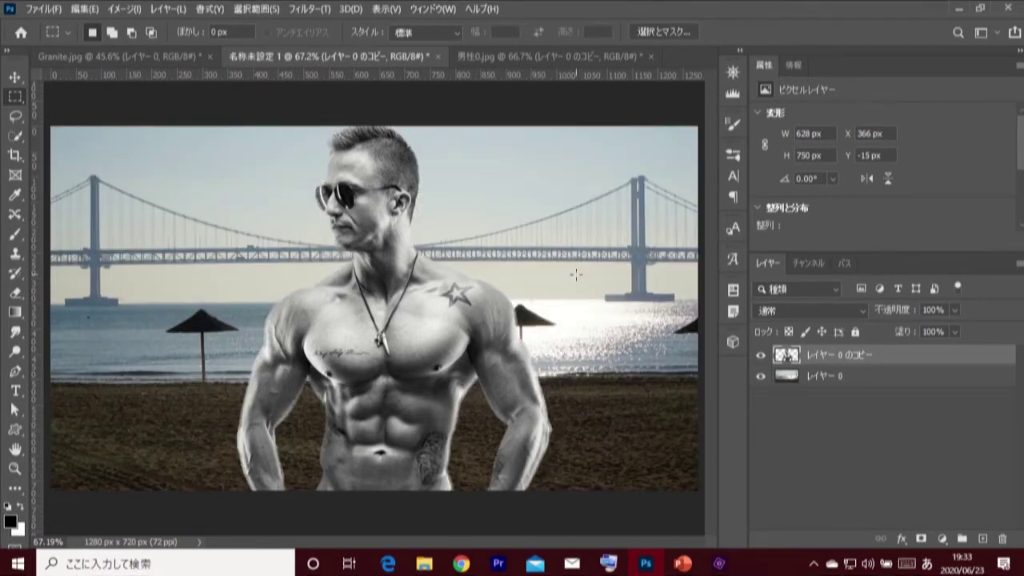
# Step: Copy all of Granite.jpg and paste it into 名称未設定 1 as a new layer
pyautogui.click(132, 56)
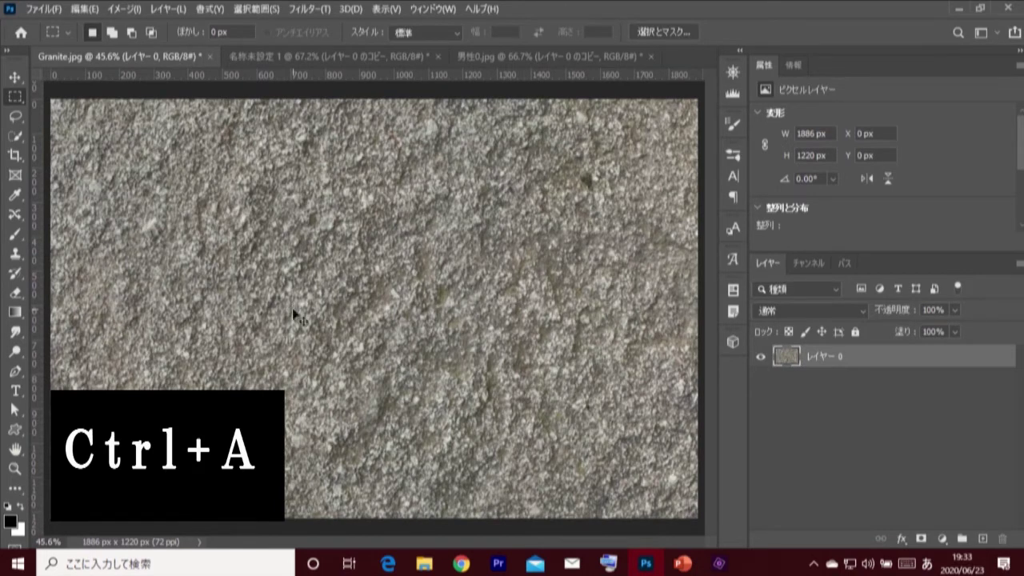
pyautogui.hotkey('ctrl', 'a')
pyautogui.hotkey('ctrl', 'c')
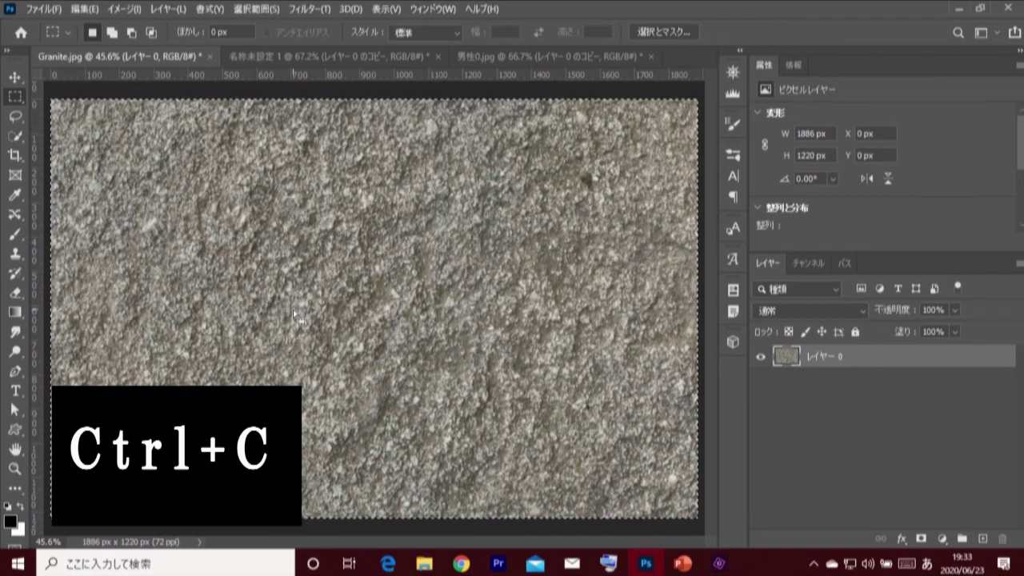
pyautogui.click(317, 58)
pyautogui.hotkey('ctrl', 'v')
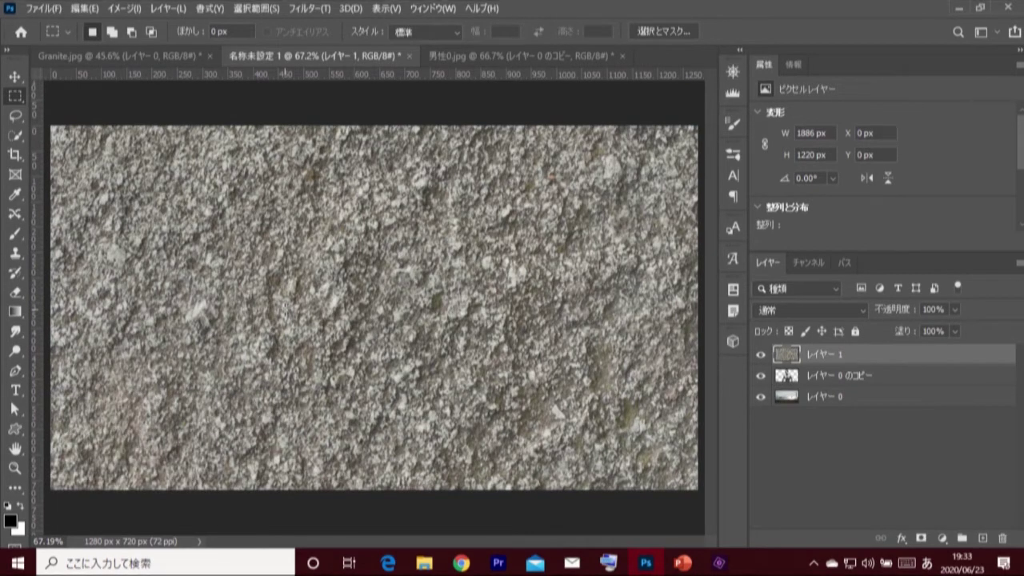
# Step: Apply Displace with scales 5 and 5 to the granite, using 男性.psd as the map
pyautogui.click(309, 8)
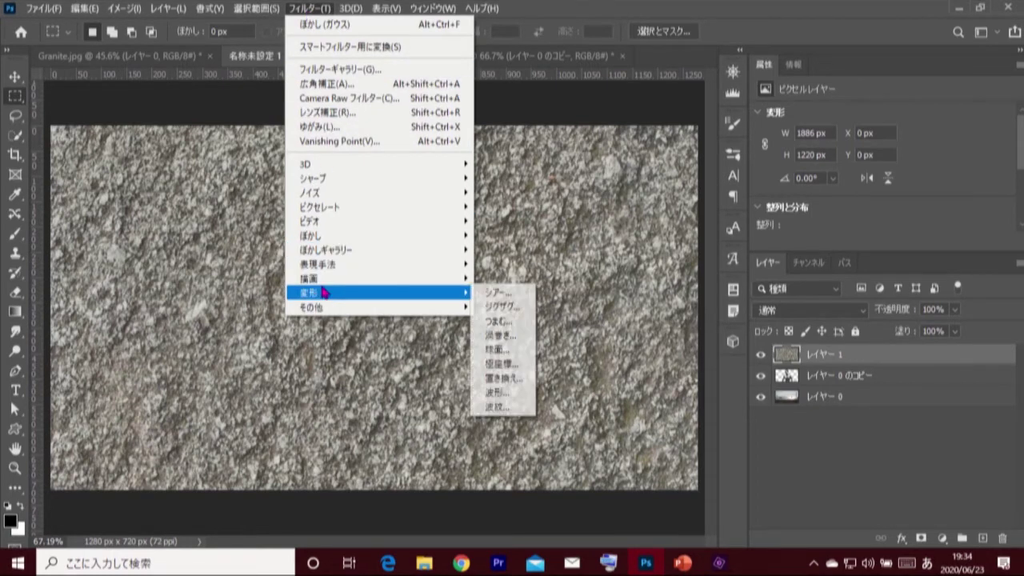
pyautogui.moveTo(377, 293)
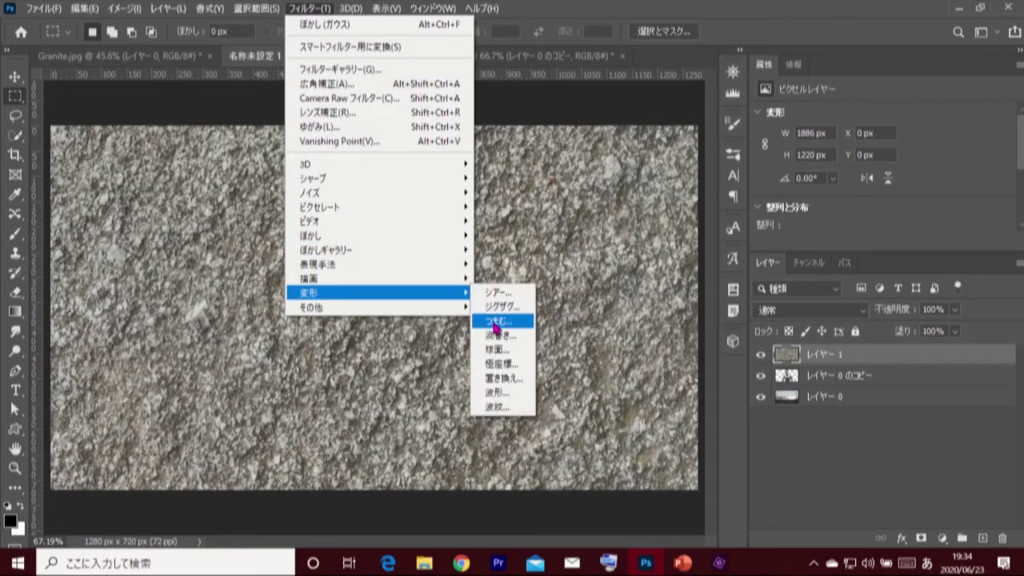
pyautogui.click(526, 385)
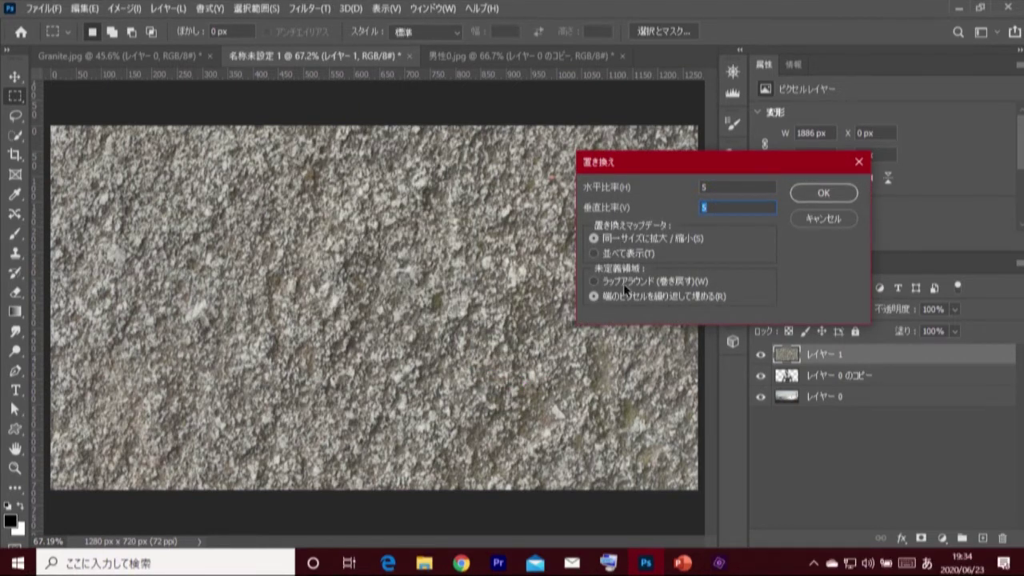
pyautogui.click(818, 192)
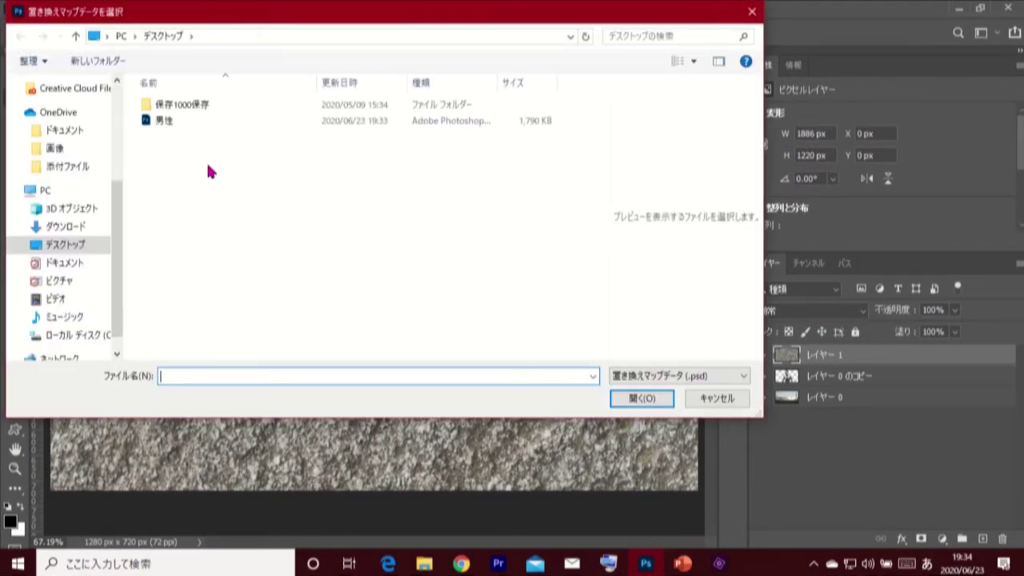
pyautogui.click(174, 119)
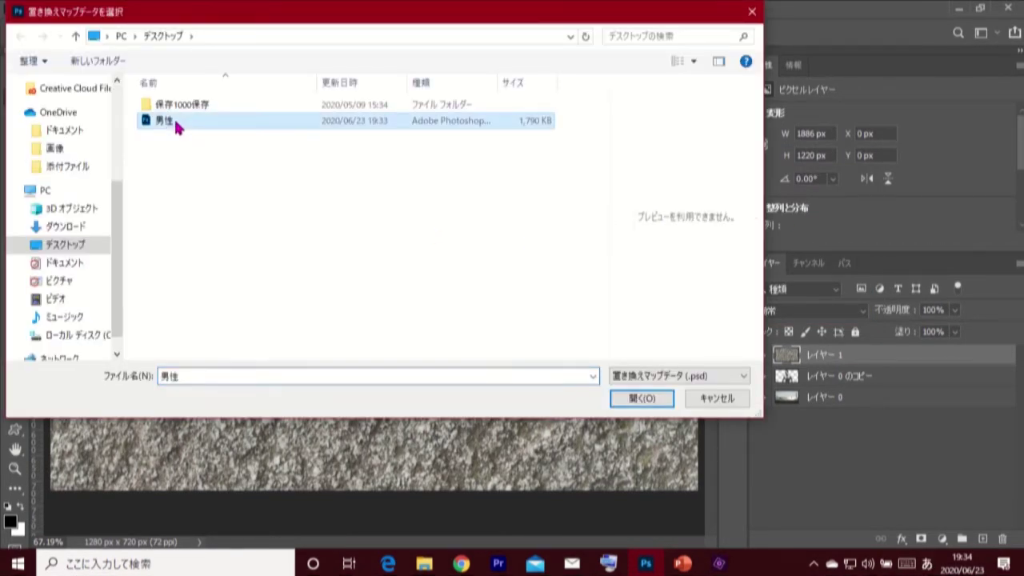
pyautogui.click(614, 396)
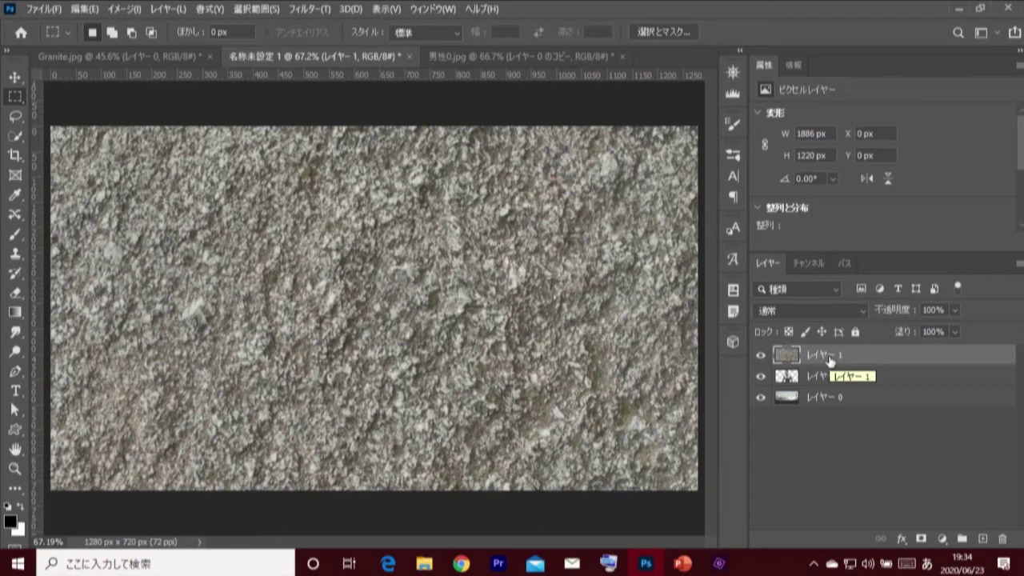
# Step: Mask the granite layer to the man's silhouette loaded from his layer thumbnail
pyautogui.keyDown('ctrl'); pyautogui.click(790, 381); pyautogui.keyUp('ctrl')
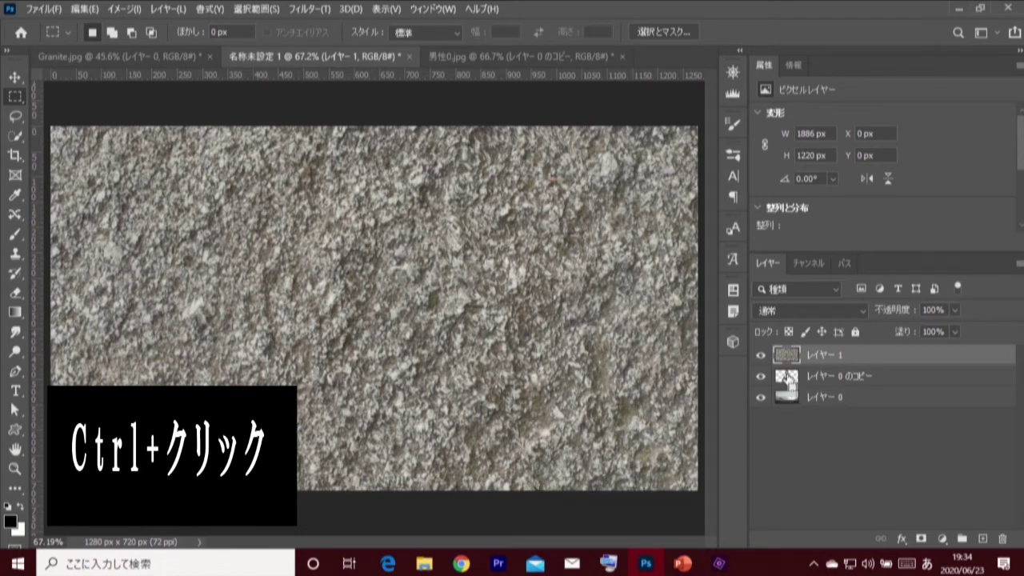
pyautogui.keyDown('ctrl'); pyautogui.click(790, 379); pyautogui.keyUp('ctrl')
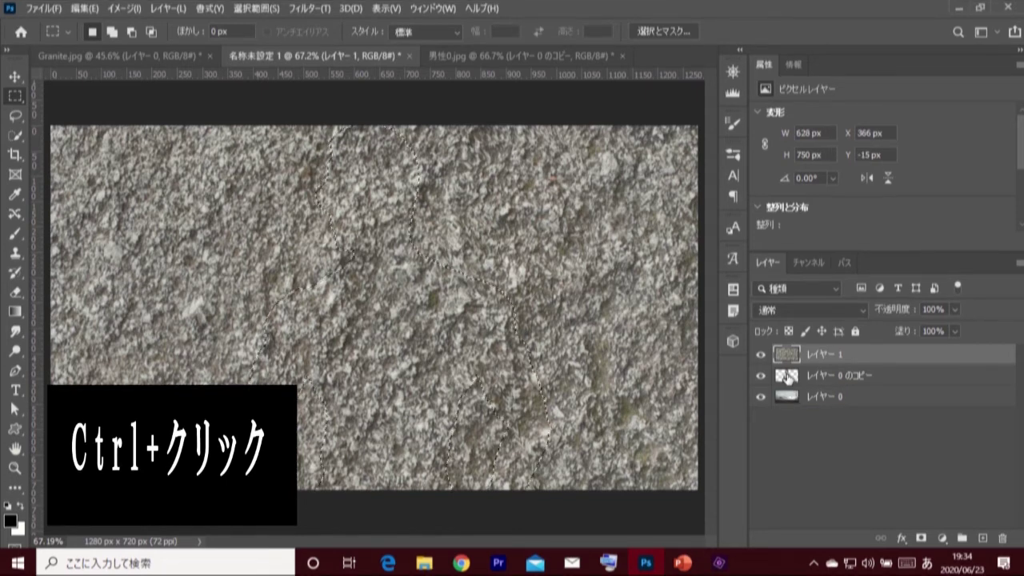
pyautogui.click(921, 538)
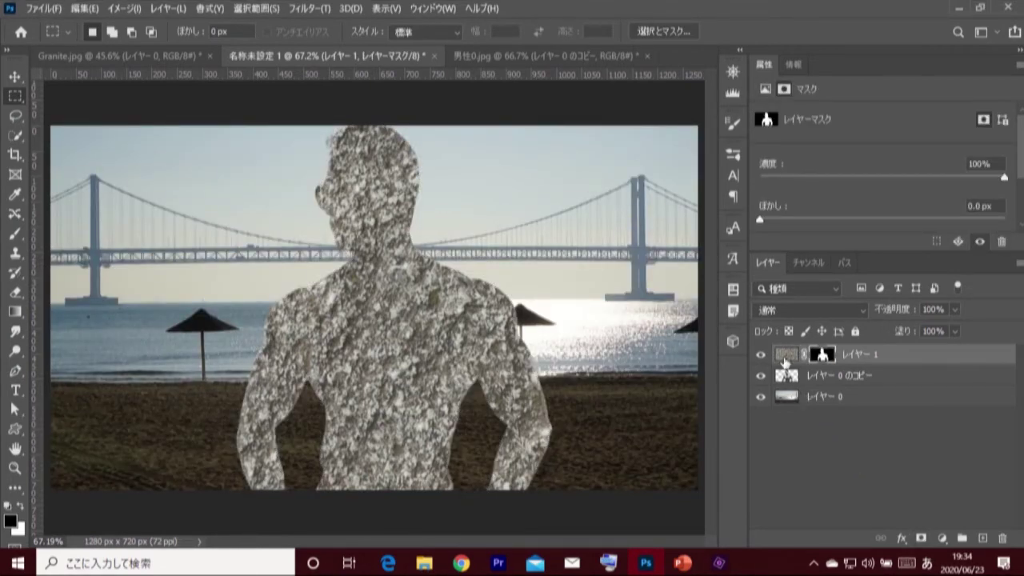
# Step: Set the granite layer's blend mode to Multiply (乗算)
pyautogui.click(785, 356)
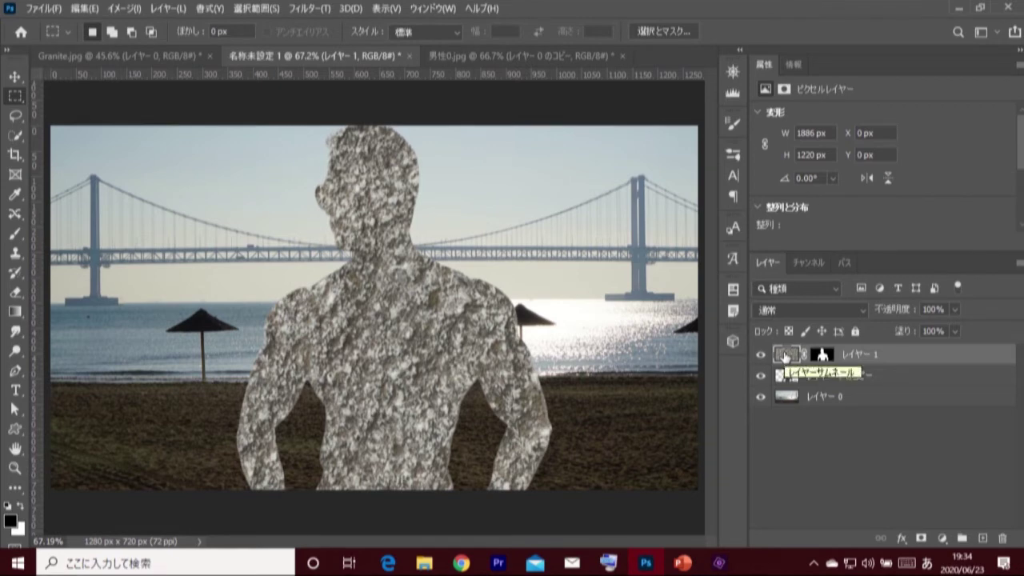
pyautogui.click(791, 310)
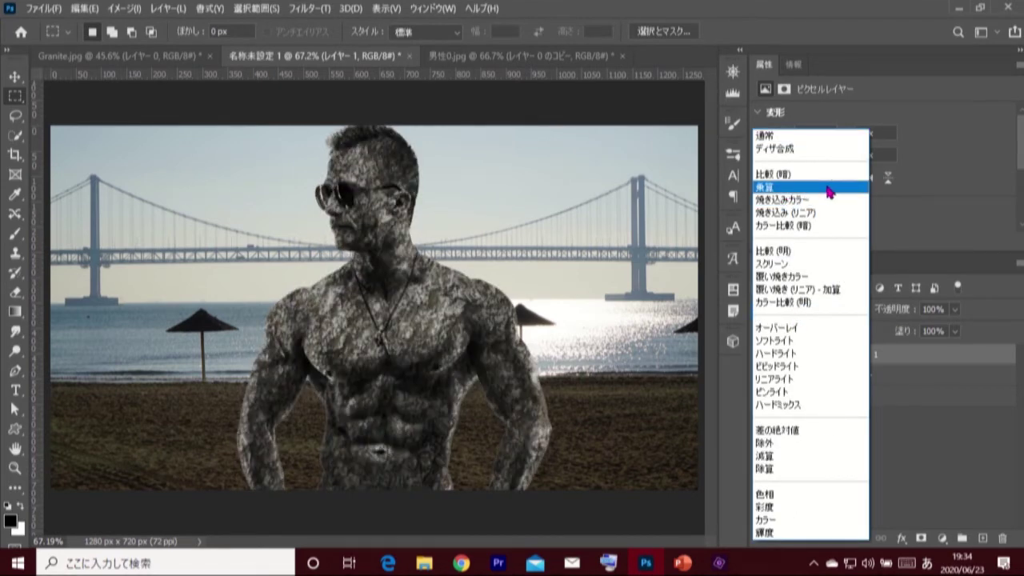
pyautogui.click(836, 192)
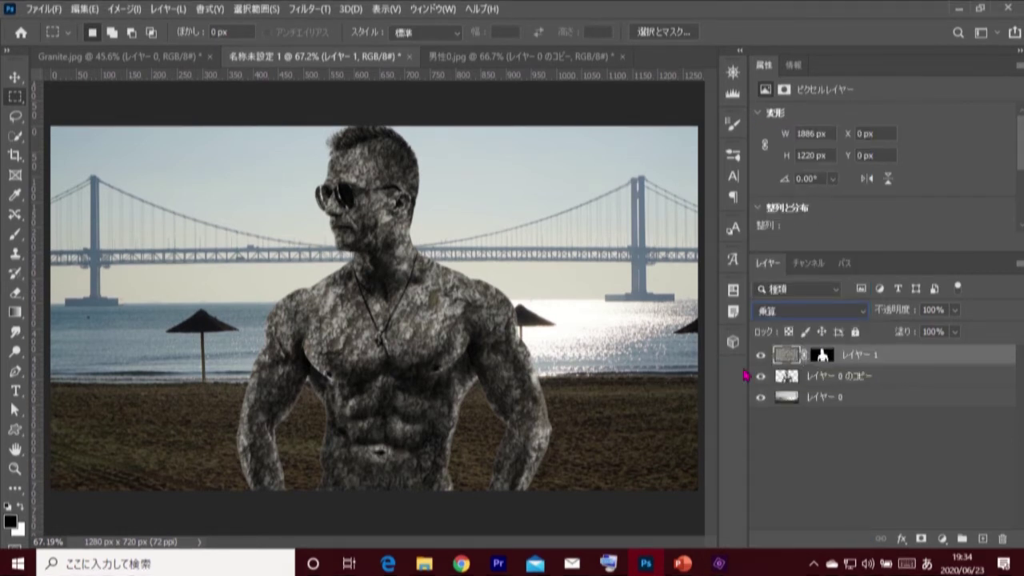
pyautogui.hotkey('ctrl', 'l')
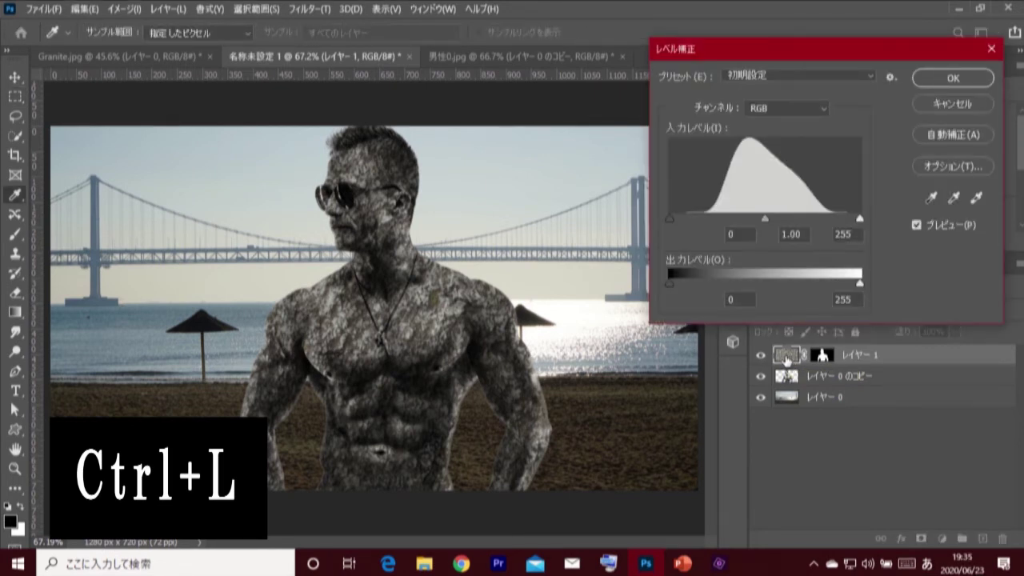
# Step: Apply Levels to the granite, lowering its white input level to 220
pyautogui.moveTo(860, 218); pyautogui.dragTo(833, 221)
pyautogui.press('Zenkaku_Hankaku')
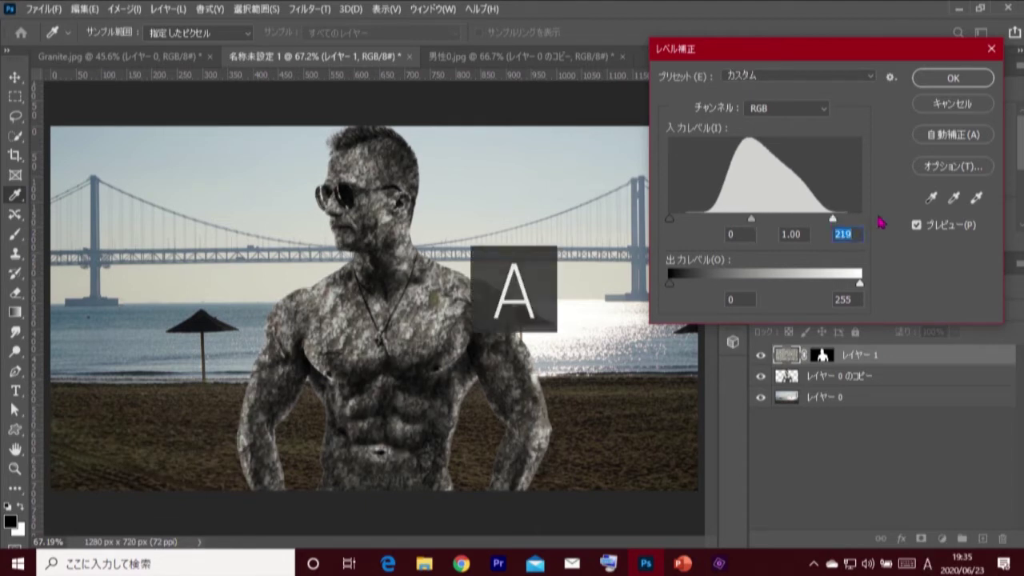
pyautogui.click(834, 221)
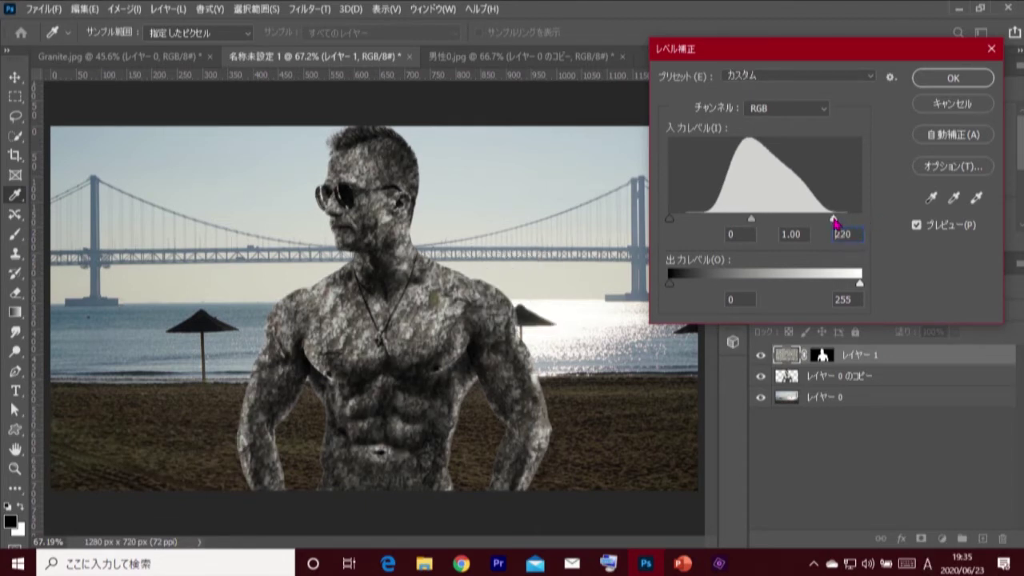
pyautogui.click(947, 88)
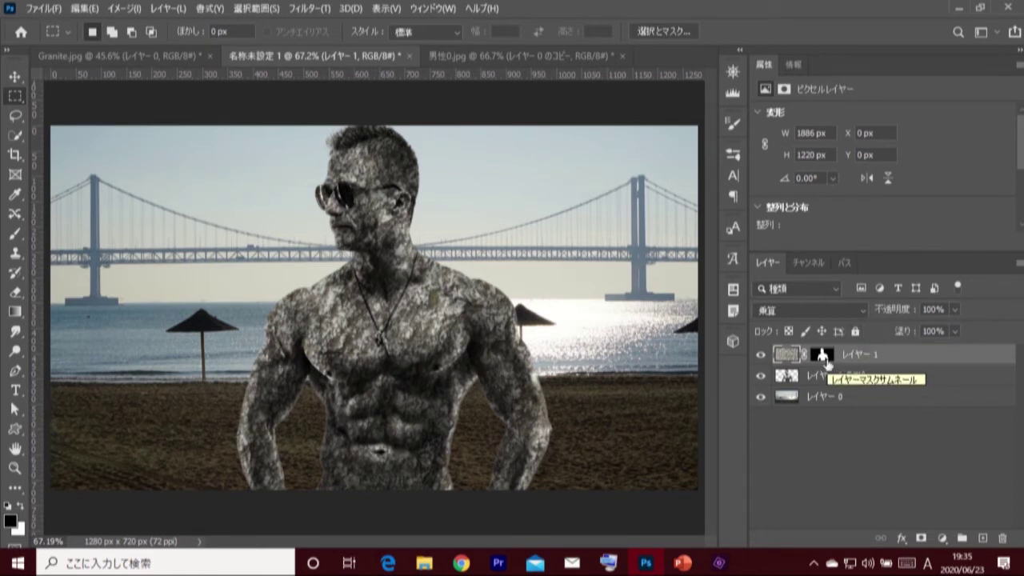
# Step: Apply Levels to the man's photo layer with white input 245
pyautogui.click(786, 377)
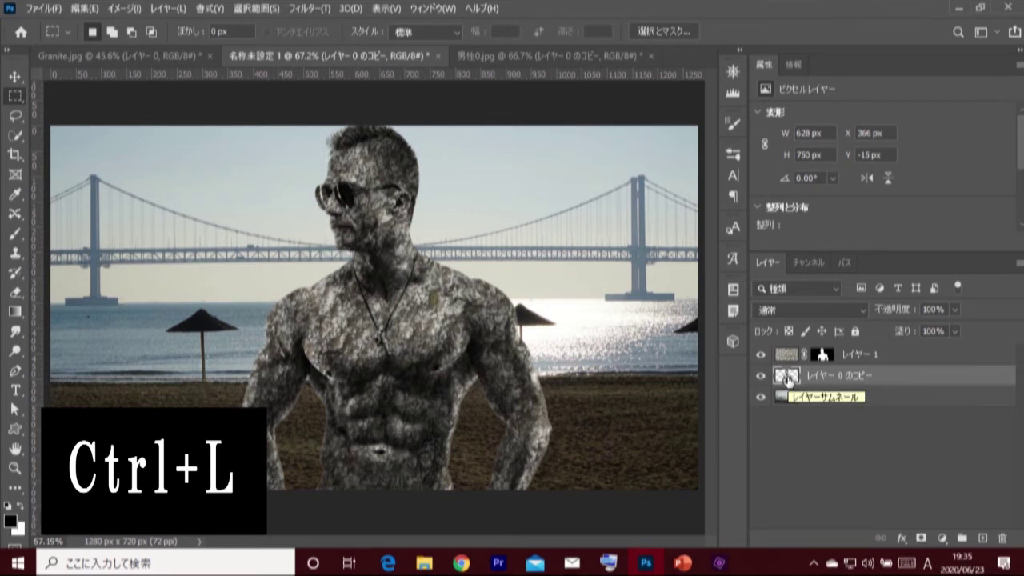
pyautogui.hotkey('ctrl', 'l')
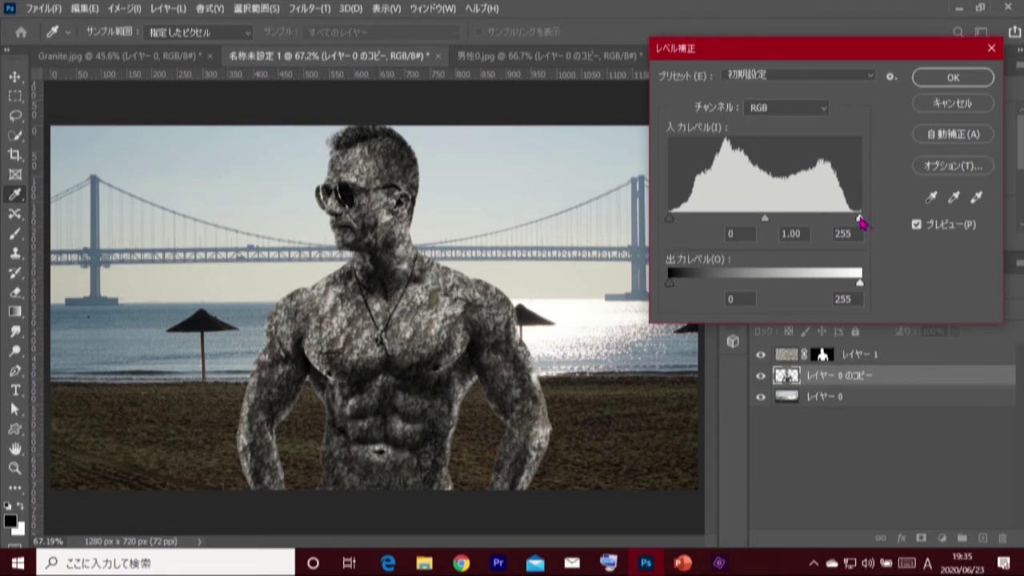
pyautogui.moveTo(861, 220); pyautogui.dragTo(853, 220)
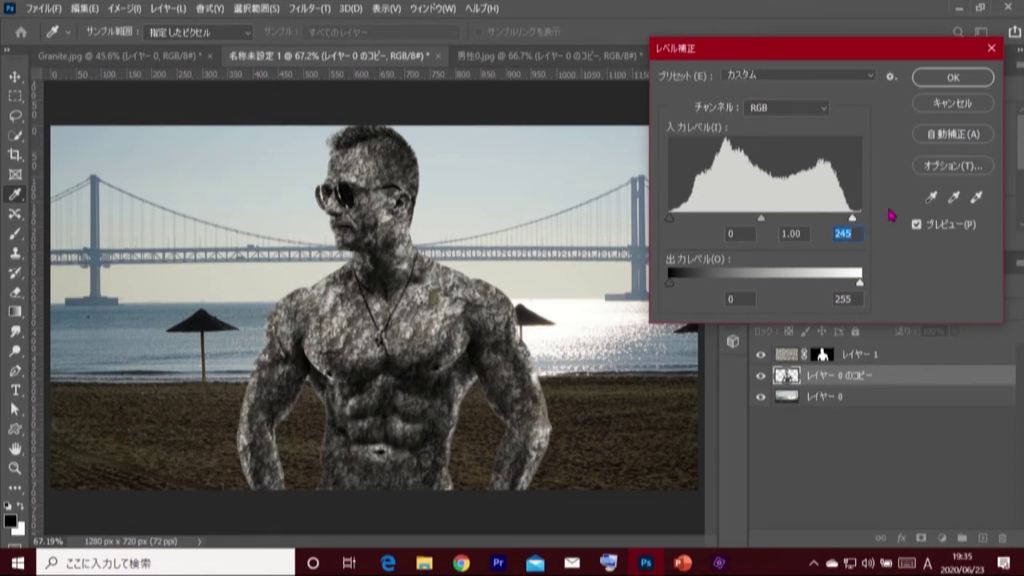
pyautogui.click(858, 233)
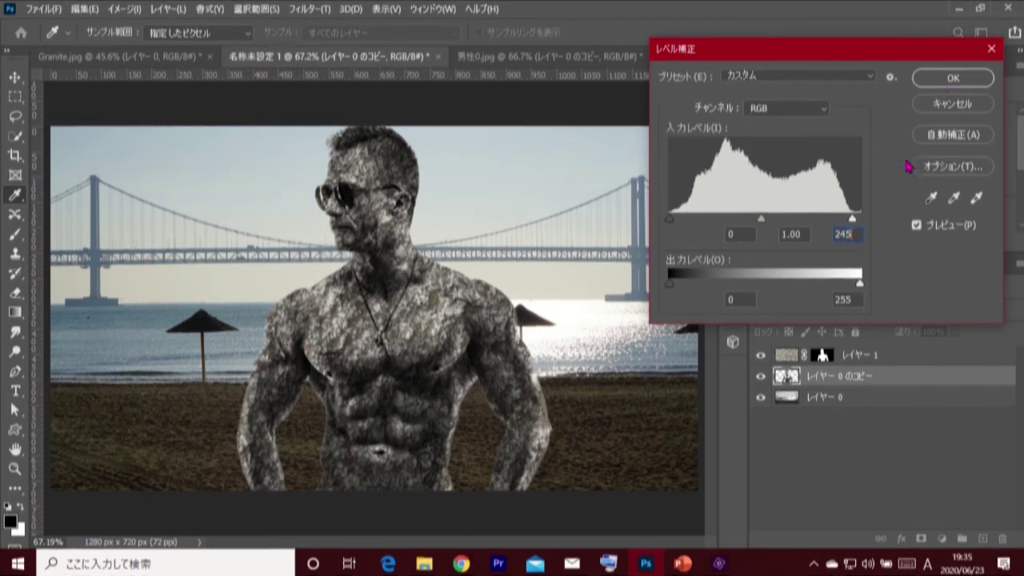
pyautogui.click(944, 80)
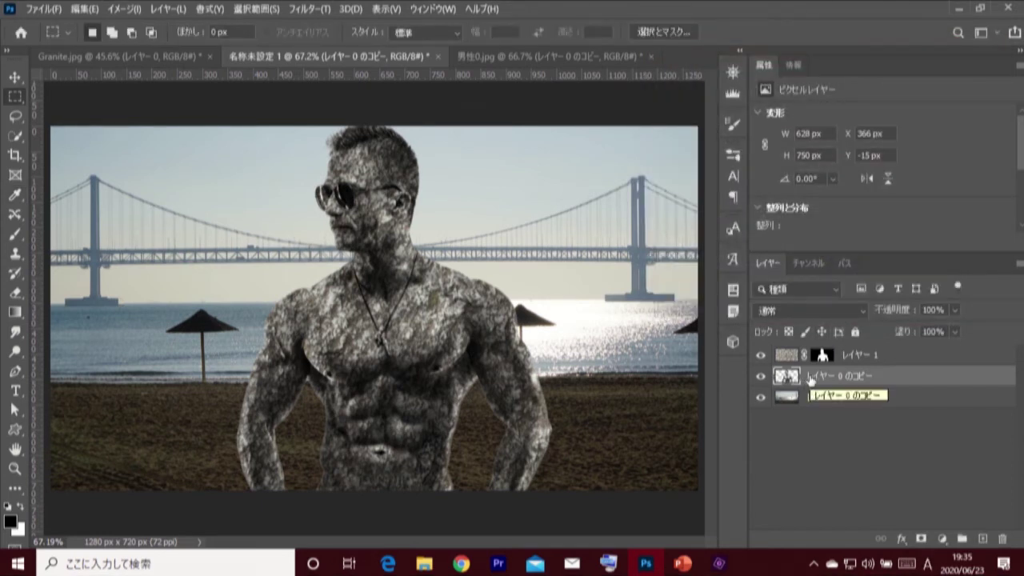
pyautogui.click(789, 358)
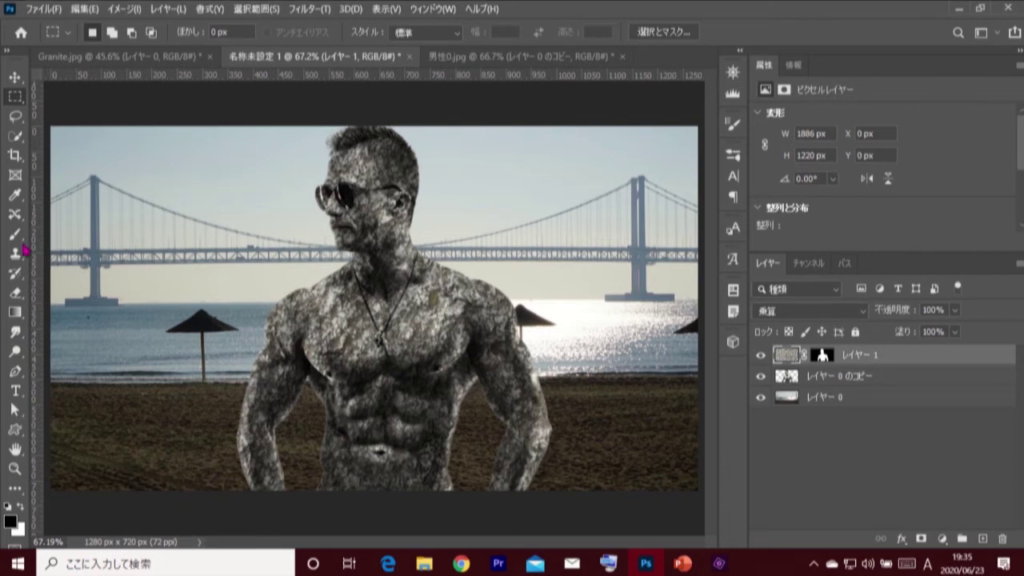
# Step: Set up a 45 px Soft Round brush, then select the beach background layer レイヤー 0
pyautogui.moveTo(14, 234); pyautogui.dragTo(120, 232)
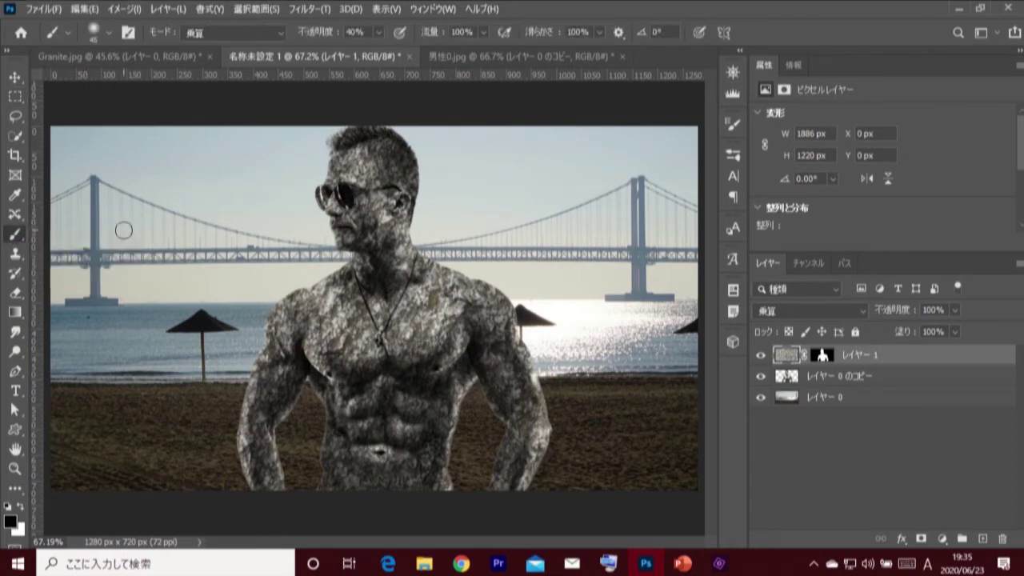
pyautogui.click(109, 33)
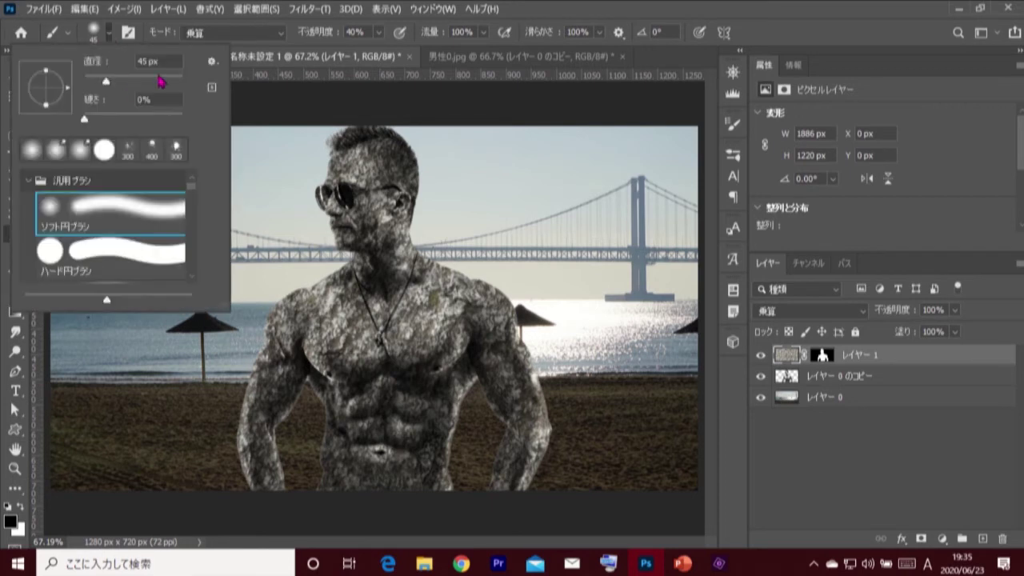
pyautogui.click(110, 35)
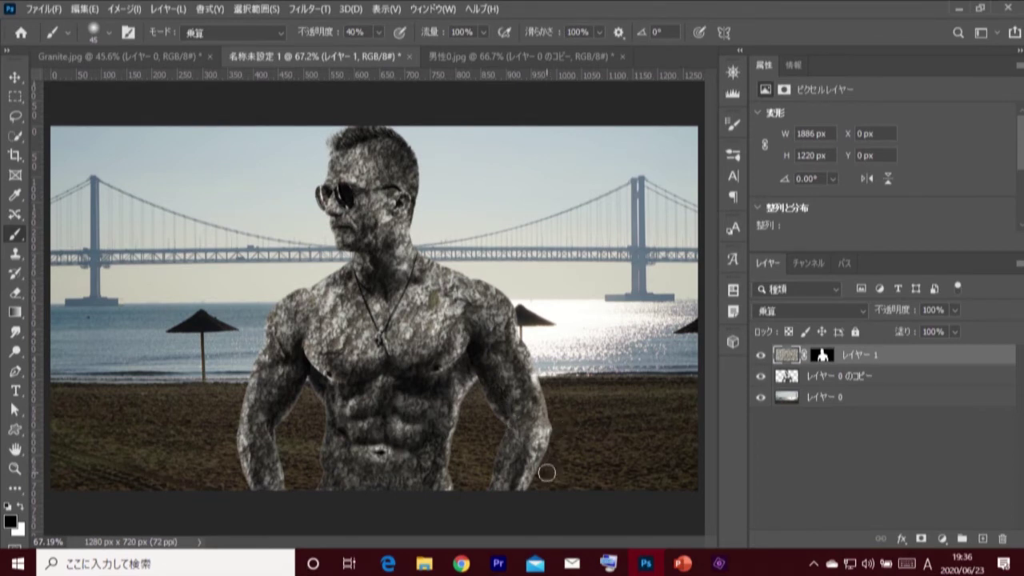
pyautogui.click(824, 397)
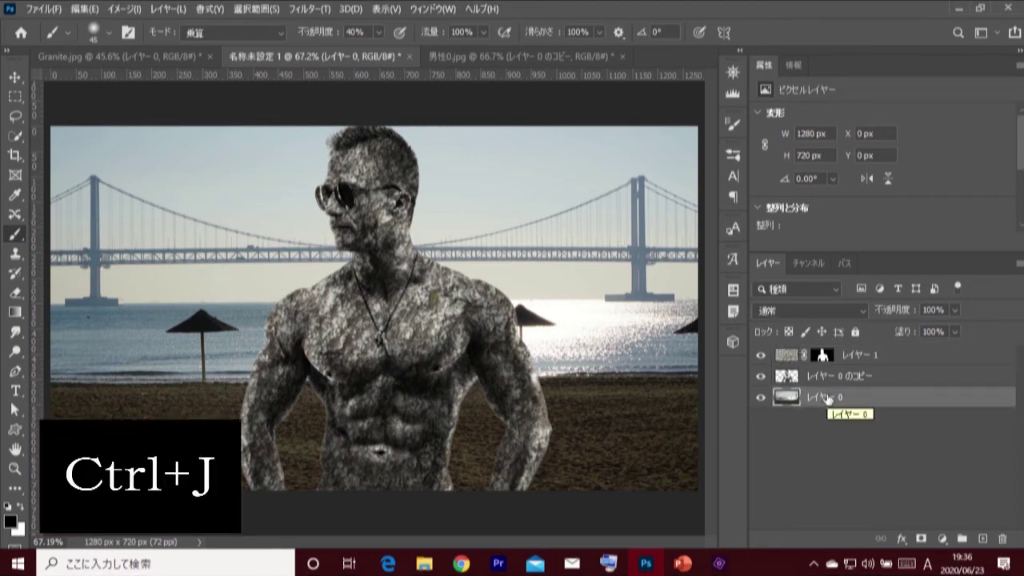
# Step: Duplicate レイヤー 0, blur the copy with a 2.0 px Gaussian Blur, and add a layer mask
pyautogui.hotkey('ctrl', 'j')
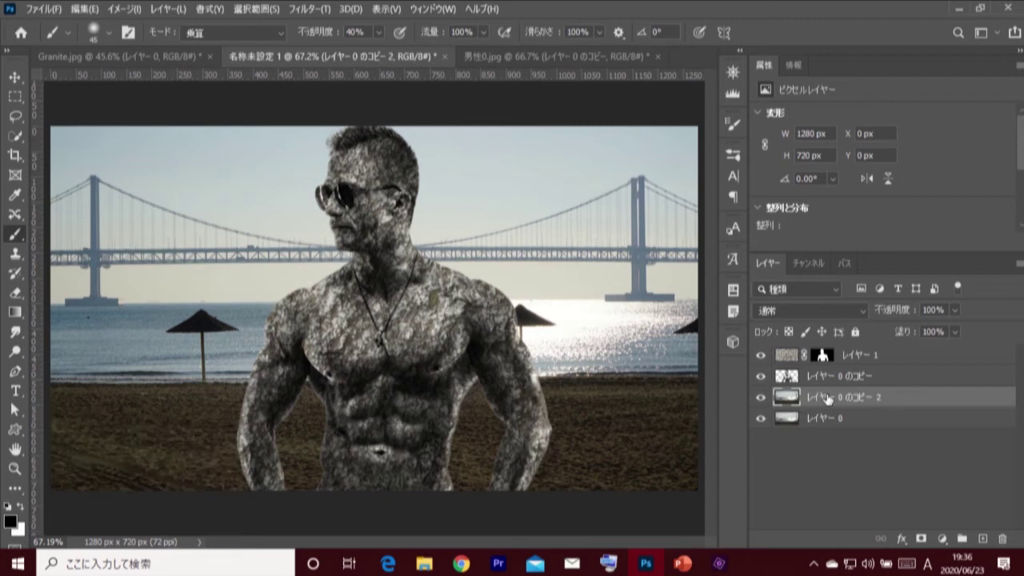
pyautogui.click(308, 9)
pyautogui.moveTo(337, 236)
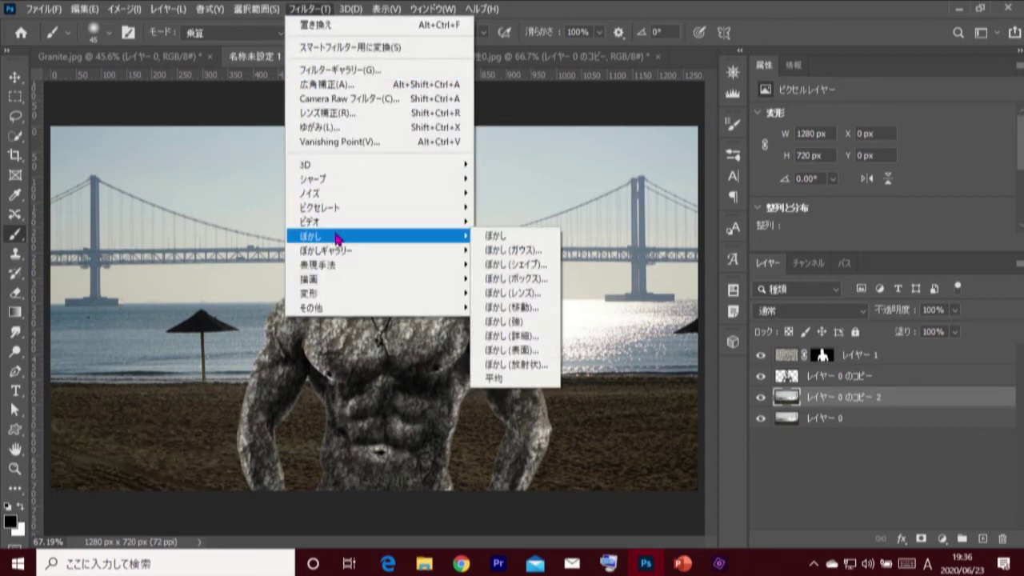
pyautogui.click(512, 249)
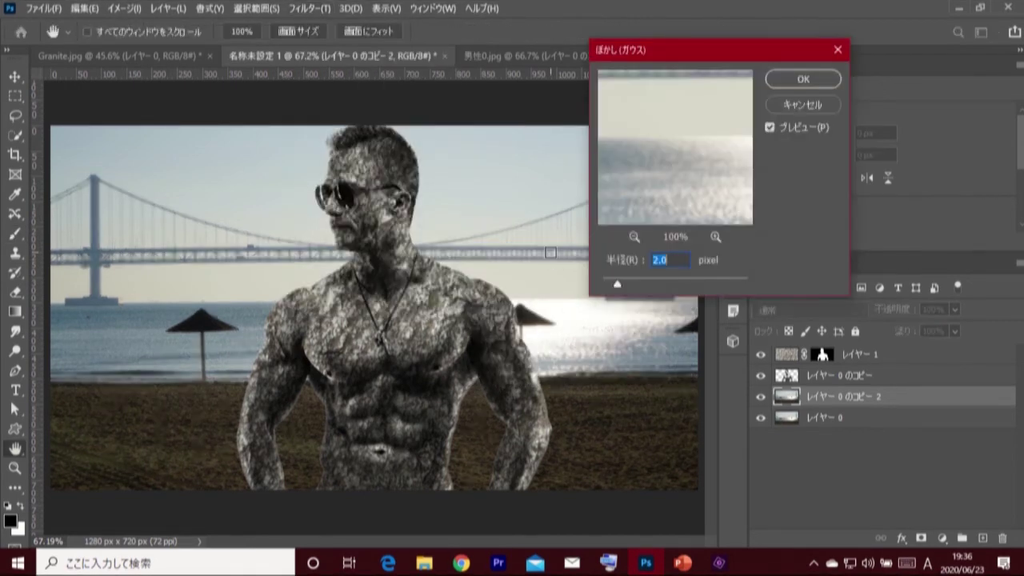
pyautogui.click(802, 79)
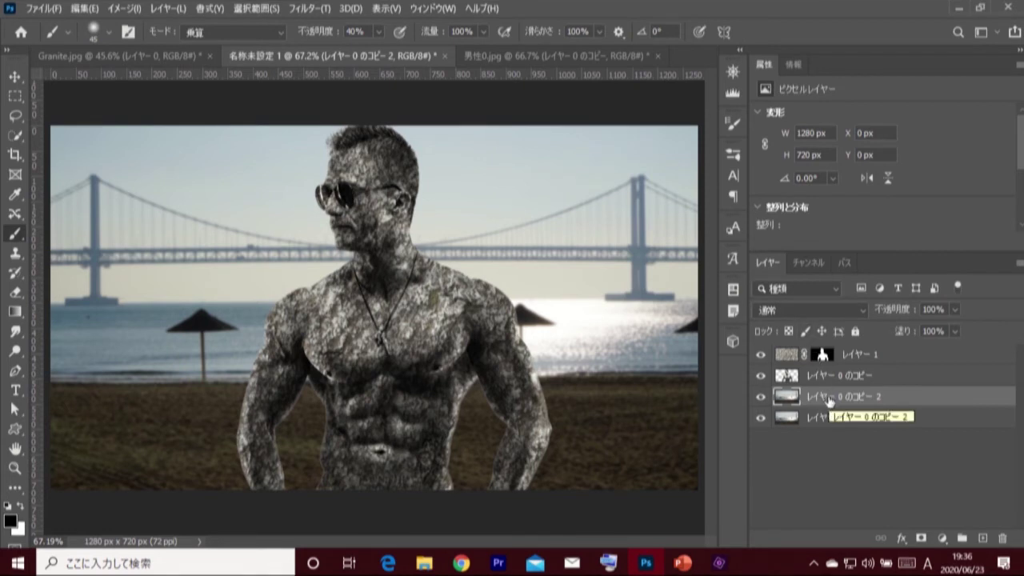
pyautogui.click(921, 537)
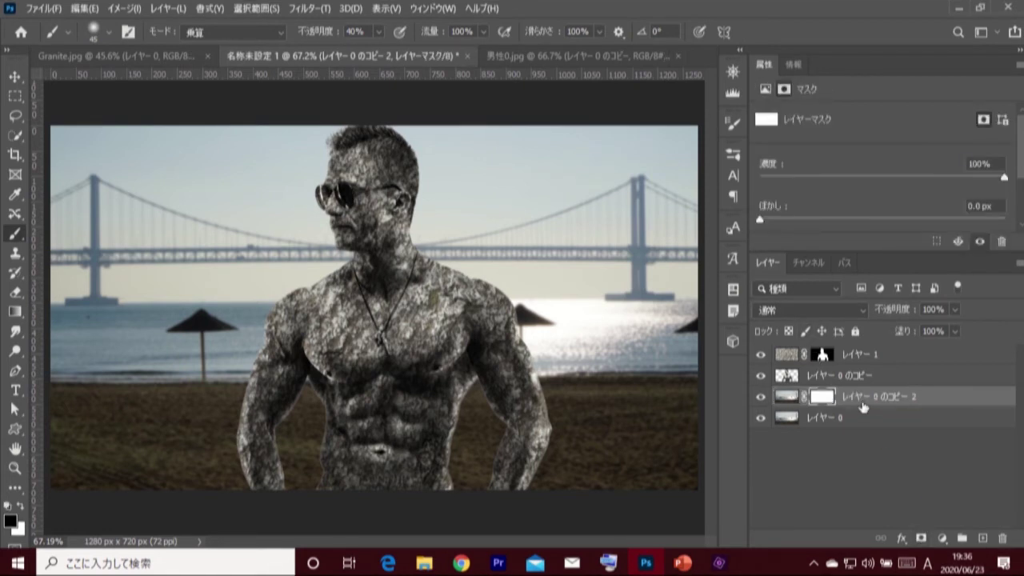
# Step: Draw a vertical black-to-white gradient from the bottom upward on the blurred copy's mask
pyautogui.click(14, 314)
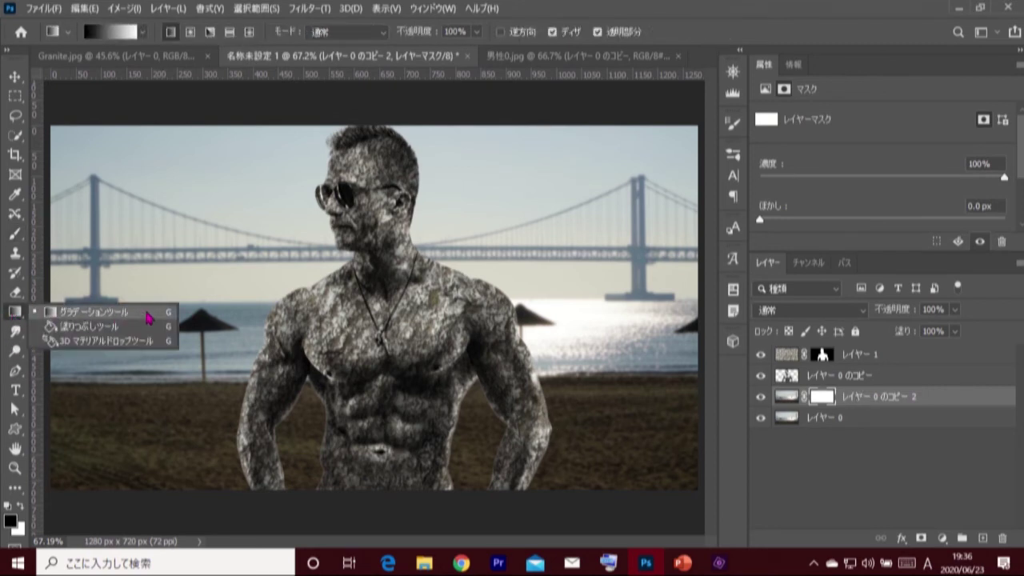
pyautogui.click(147, 317)
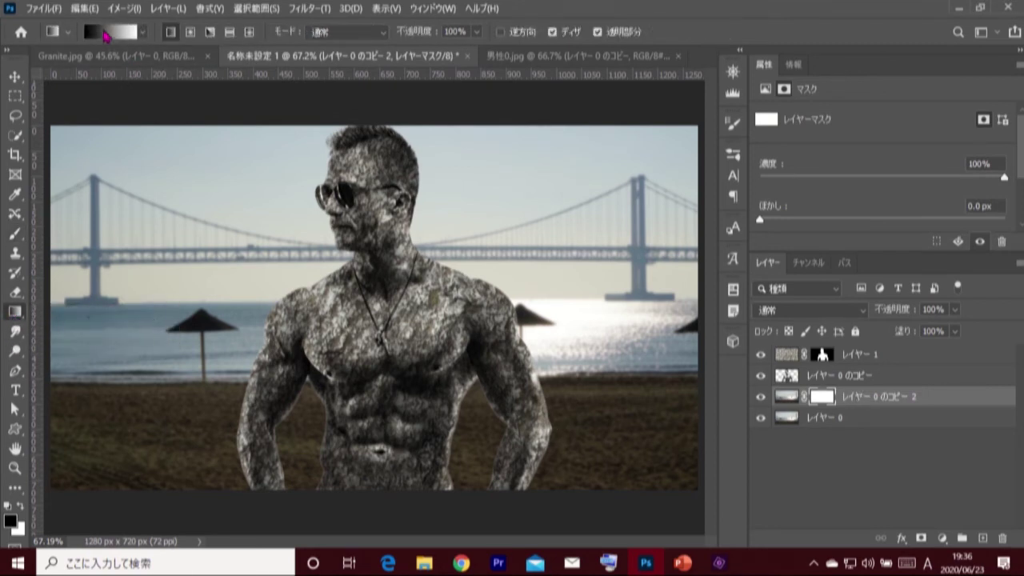
pyautogui.click(108, 32)
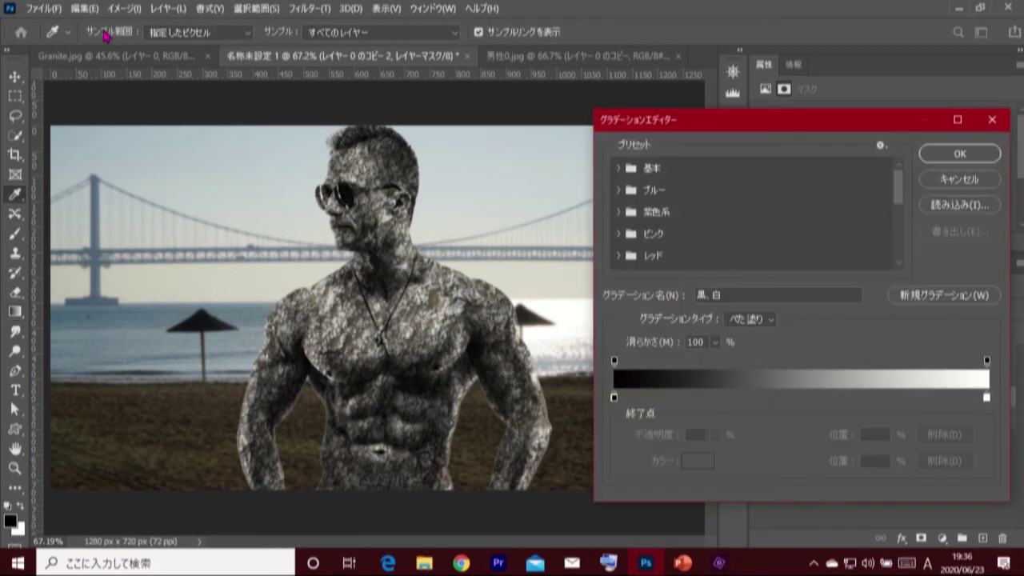
pyautogui.click(620, 169)
pyautogui.click(693, 193)
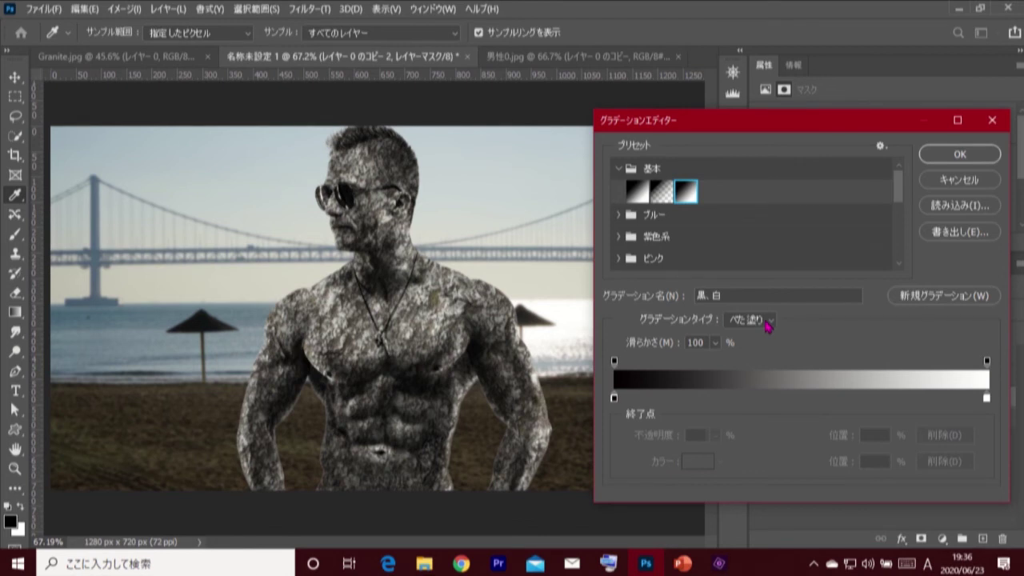
pyautogui.click(958, 154)
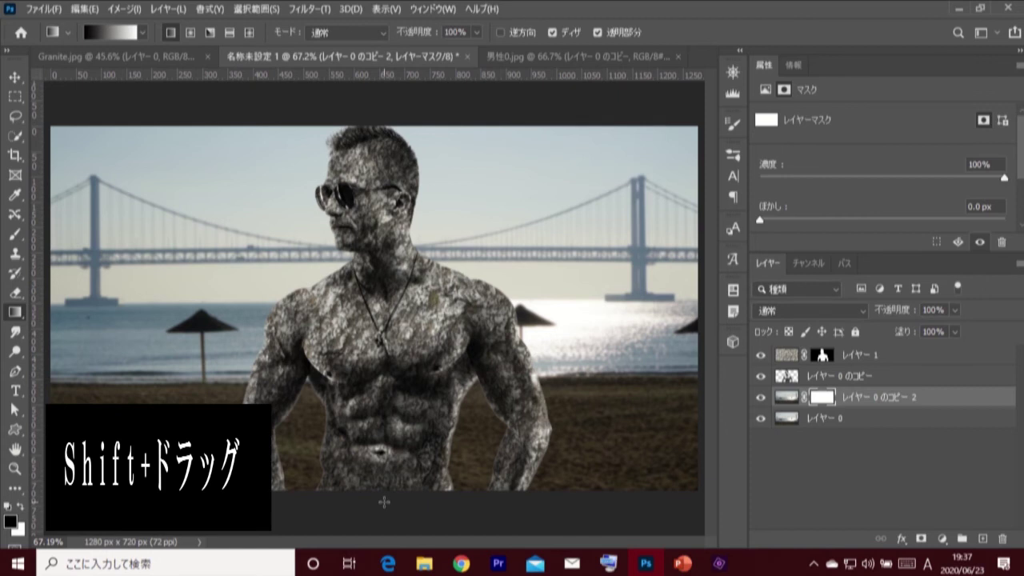
pyautogui.keyDown('shift'); pyautogui.moveTo(384, 501); pyautogui.dragTo(384, 342); pyautogui.keyUp('shift')
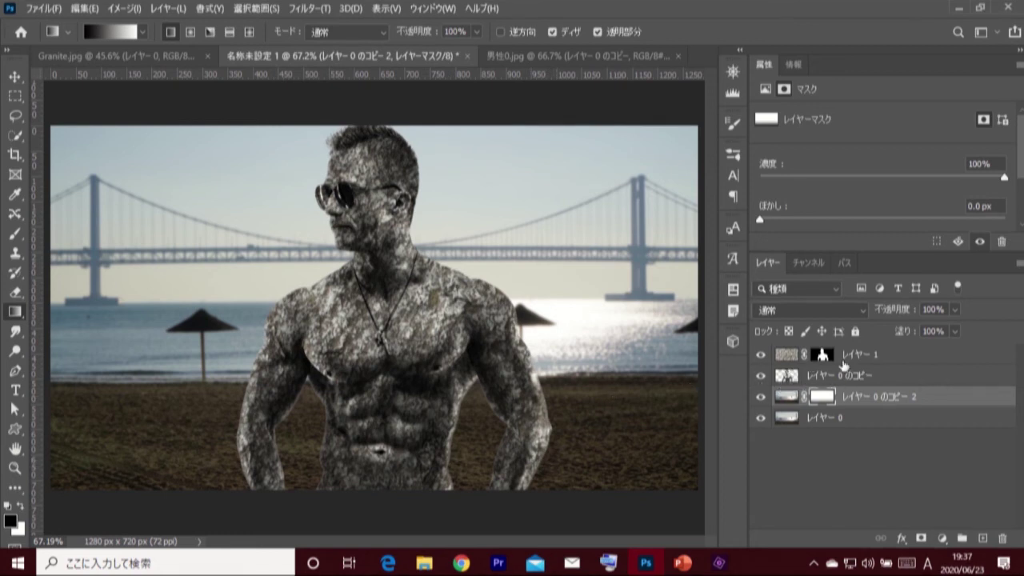
# Step: Move レイヤー 1 and レイヤー 0のコピー together about 58 px to the right
pyautogui.click(865, 362)
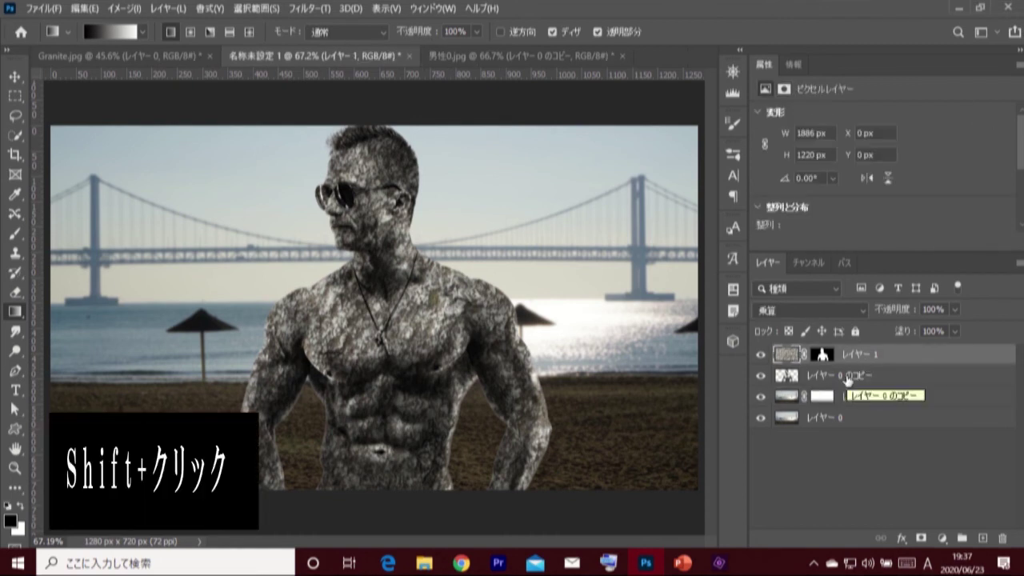
pyautogui.keyDown('shift'); pyautogui.click(849, 379); pyautogui.keyUp('shift')
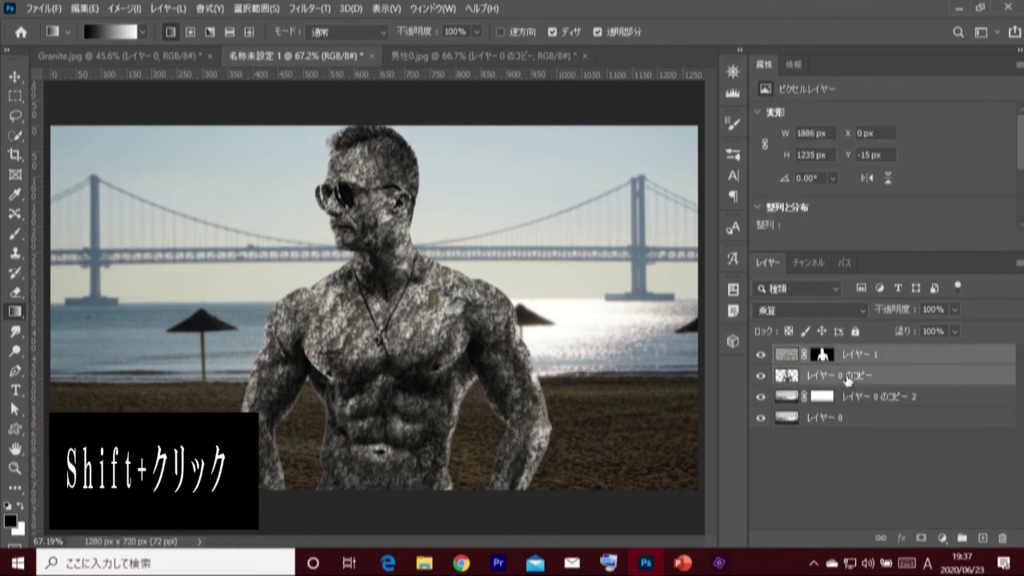
pyautogui.press('v')
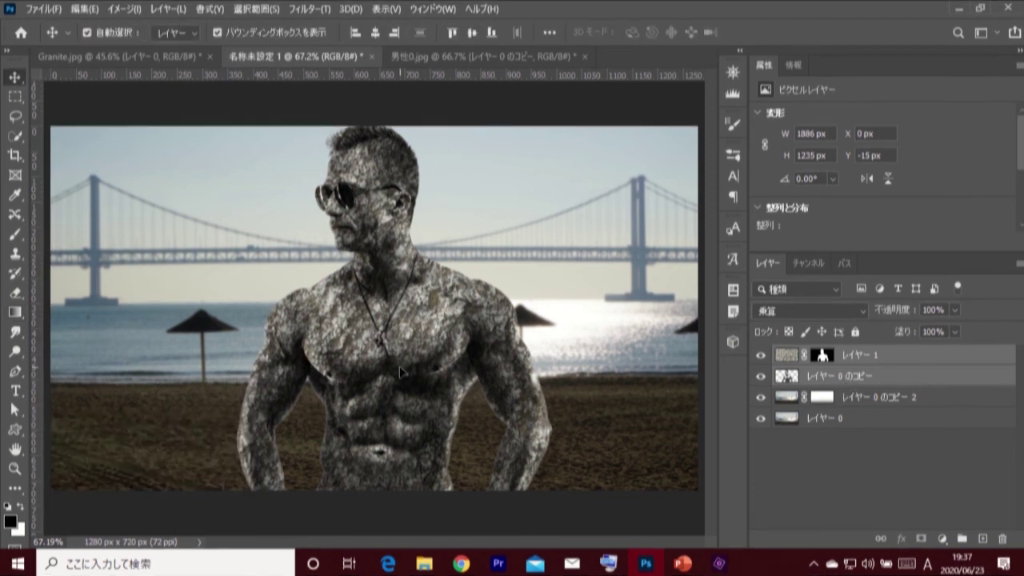
pyautogui.moveTo(400, 371)
pyautogui.mouseDown()
pyautogui.moveTo(445, 372)
pyautogui.moveTo(430, 373)
pyautogui.mouseUp()
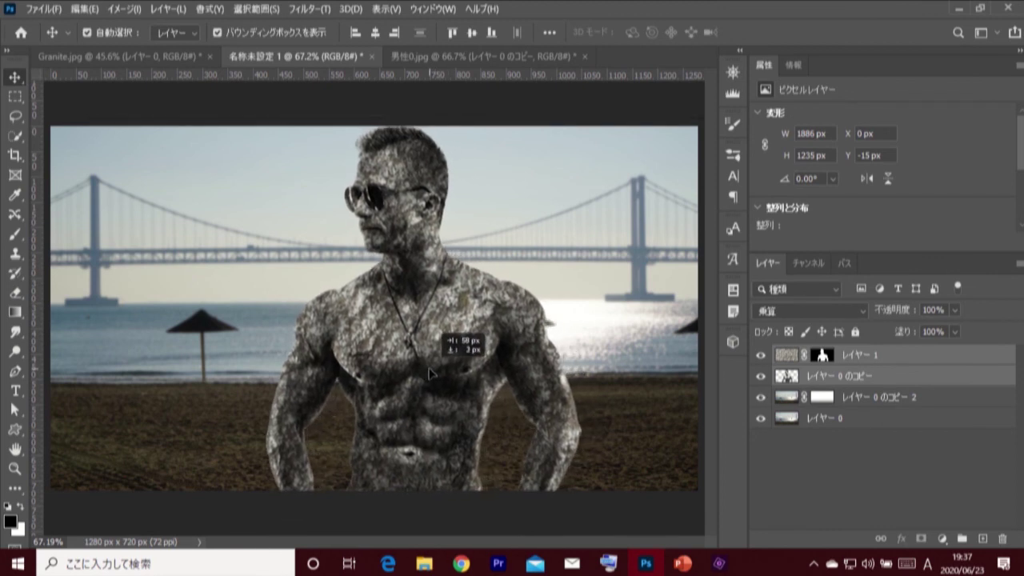
pyautogui.moveTo(430, 373); pyautogui.dragTo(430, 373)
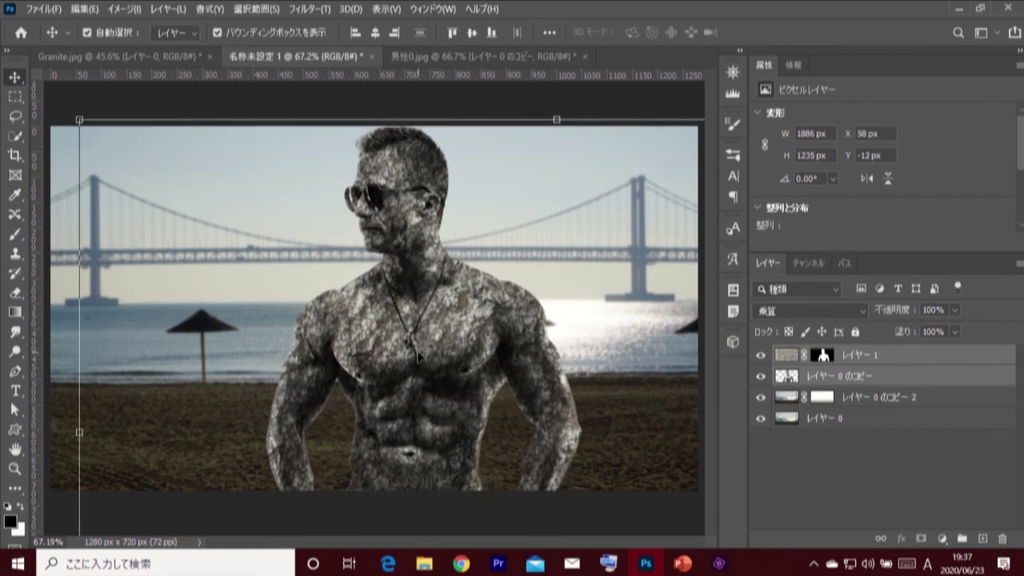
pyautogui.click(15, 96)
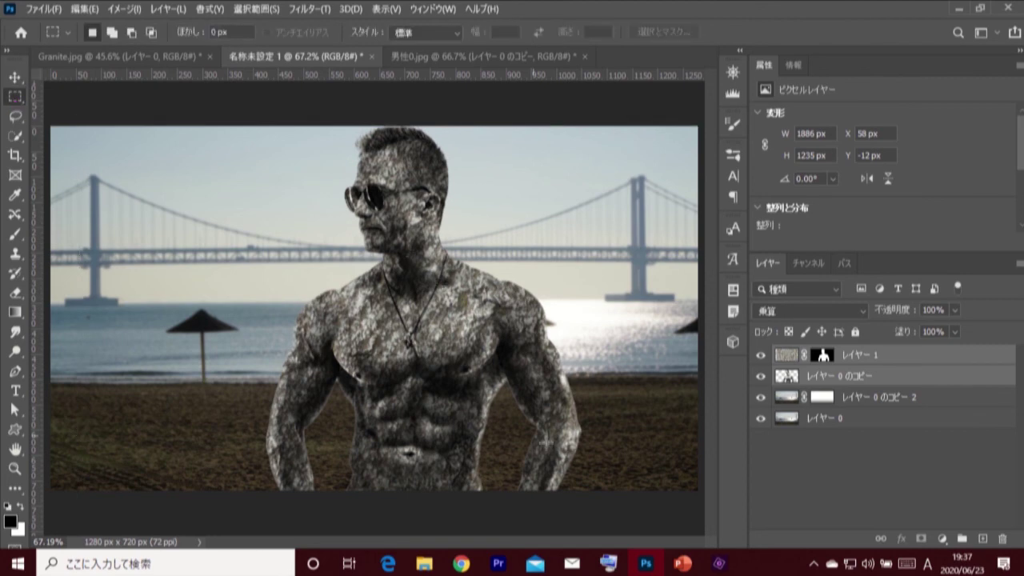